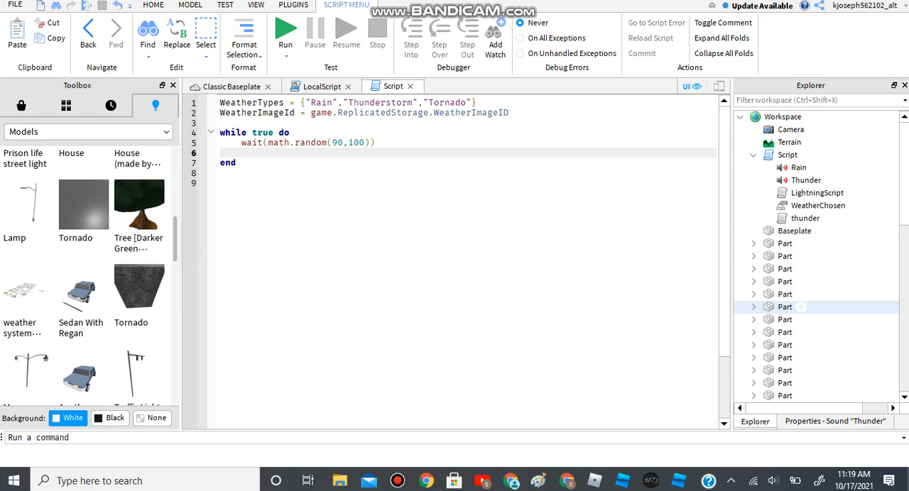
Write WeatherChosen = WeatherTypes[math.random(1,#WeatherTypes)] on line 6, fixing typos, with a blank line after.
key(Down)
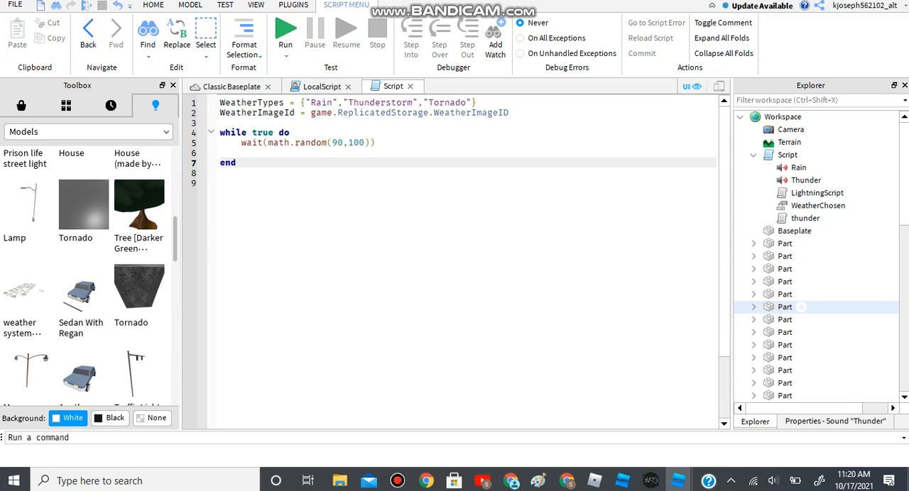
right_click(273, 153)
key(Escape)
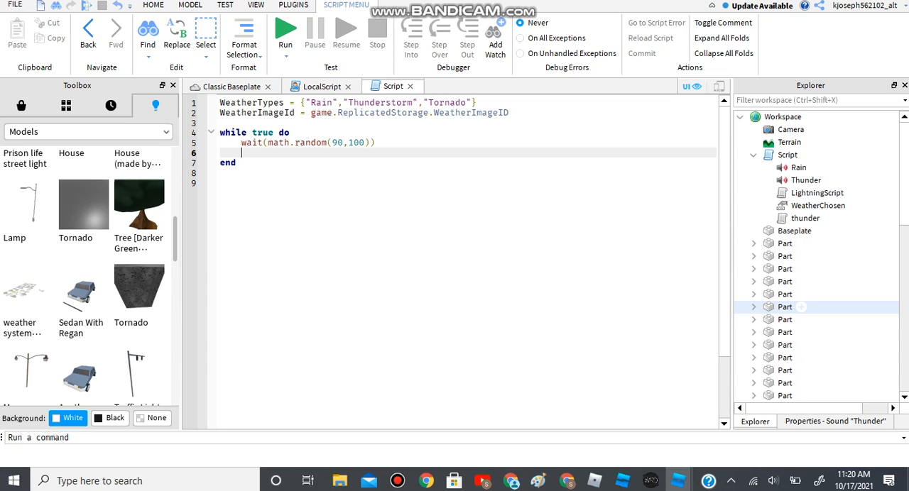
text(Weathe)
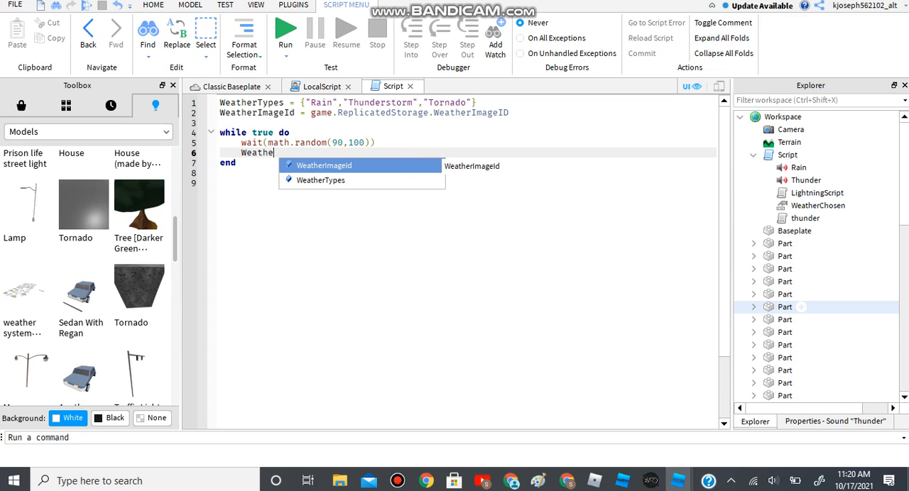
text(rChosen = )
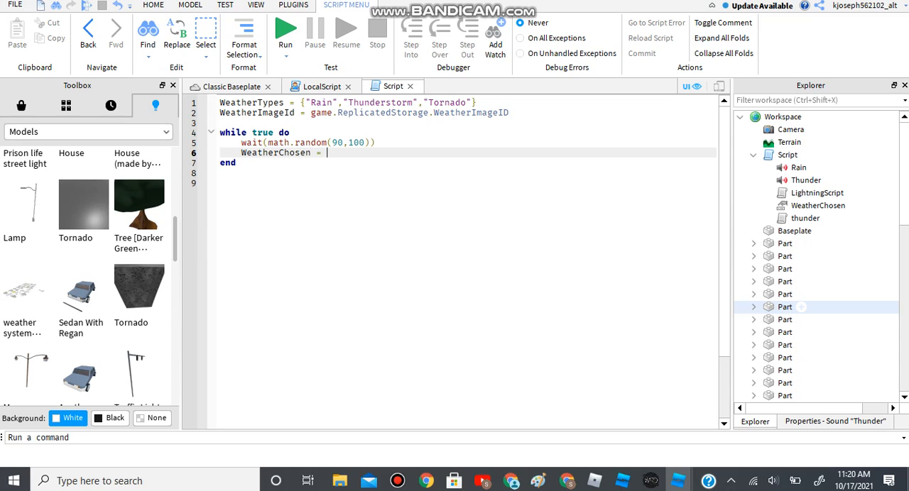
text(game)
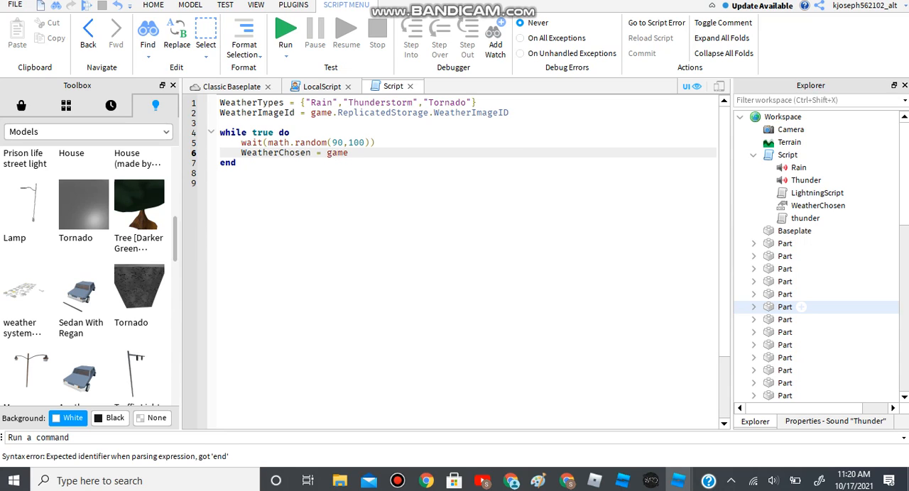
text(.)
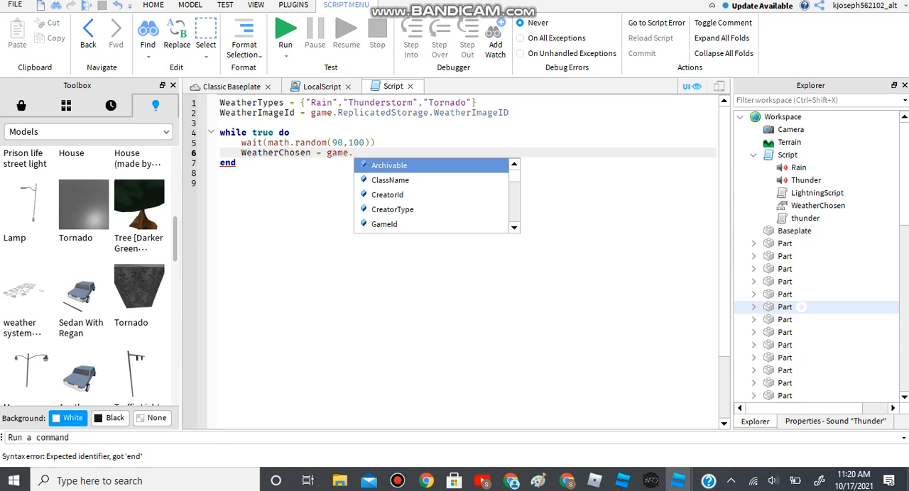
key(Escape)
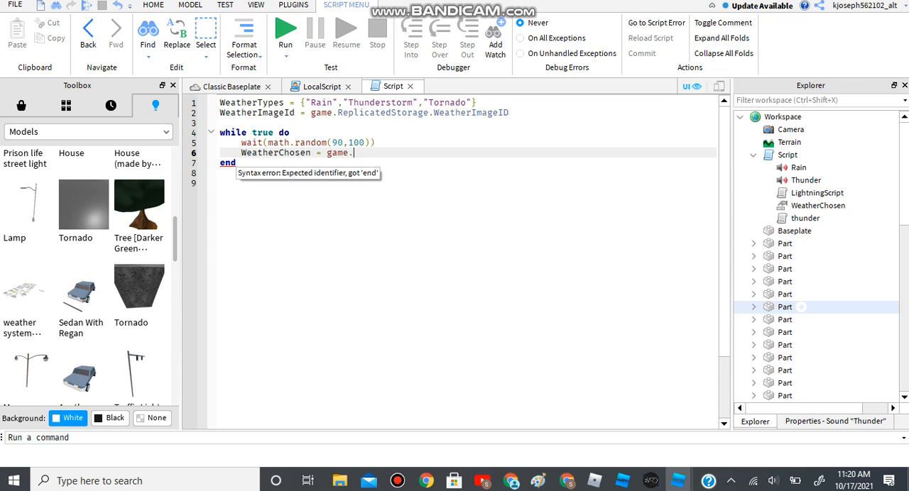
key(BackSpace)
key(BackSpace)
key(BackSpace)
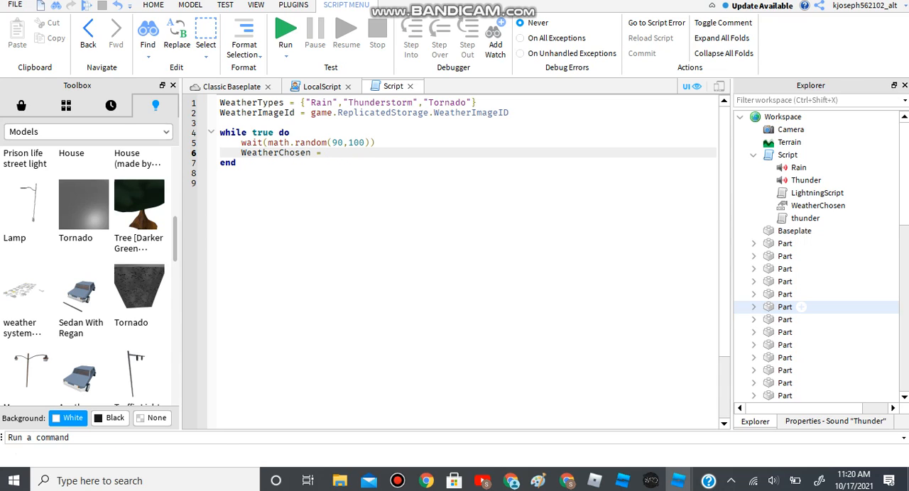
text(ma)
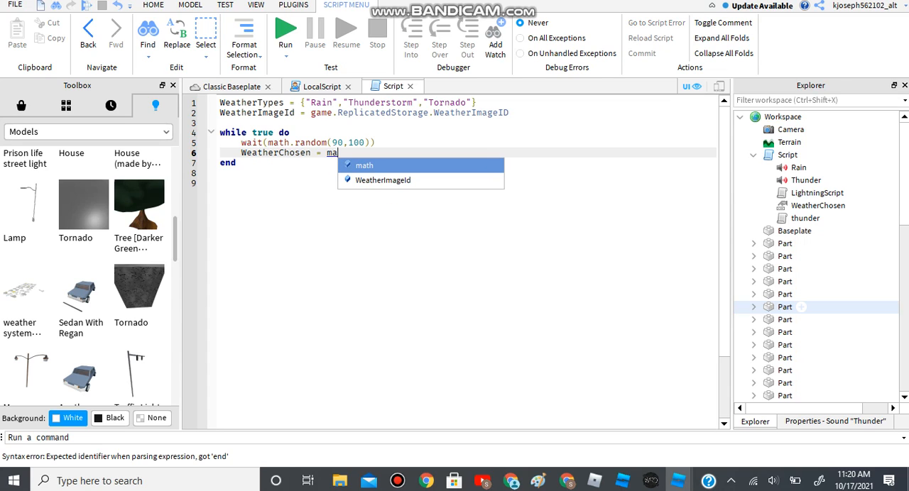
key(BackSpace)
key(BackSpace)
text(We)
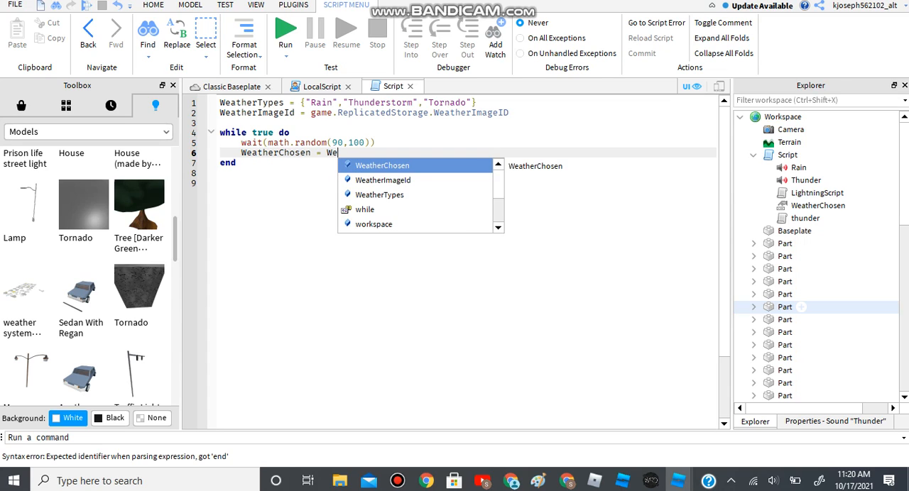
text(atherTy)
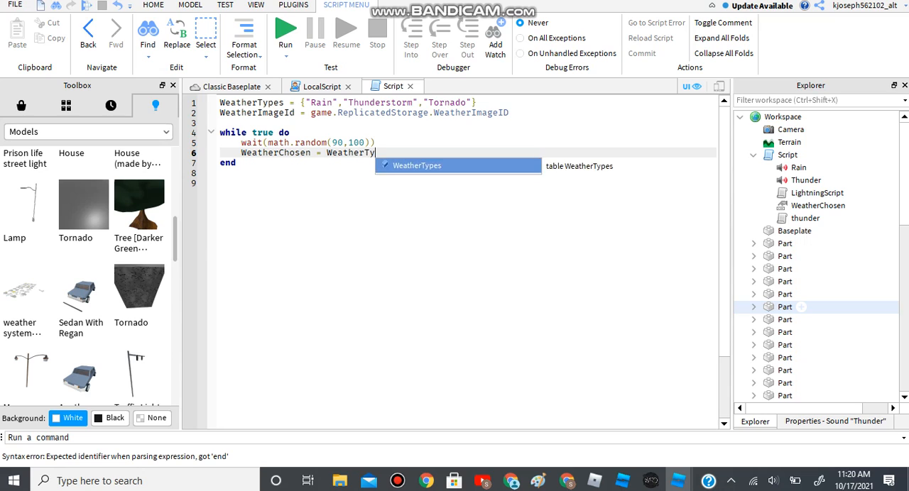
text(pes[ma)
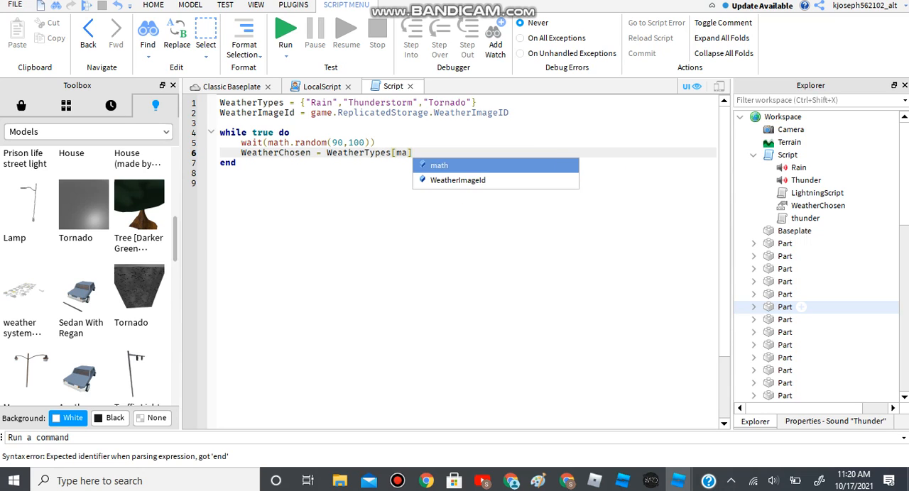
text(th.random(1)
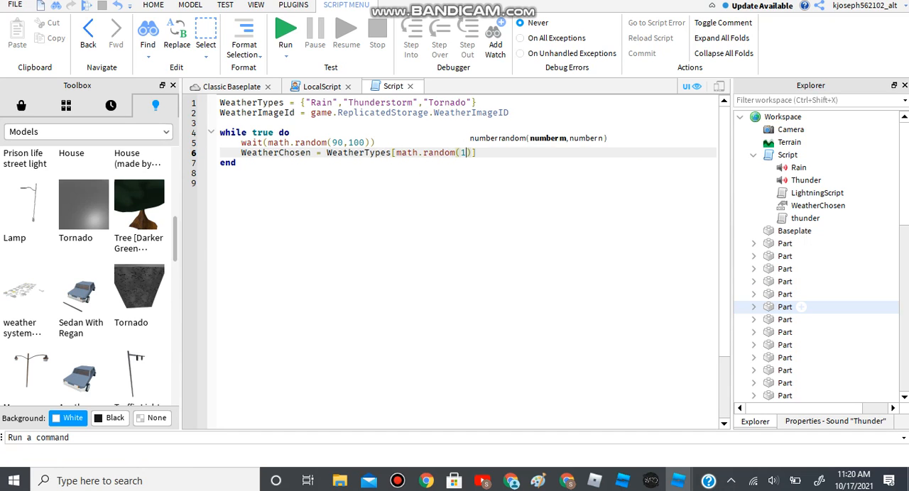
text(,#Wea)
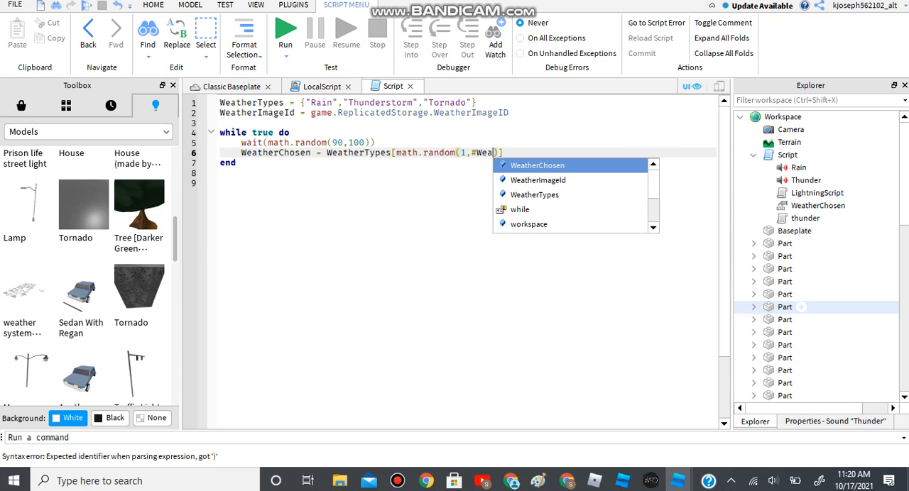
text(therTypew)
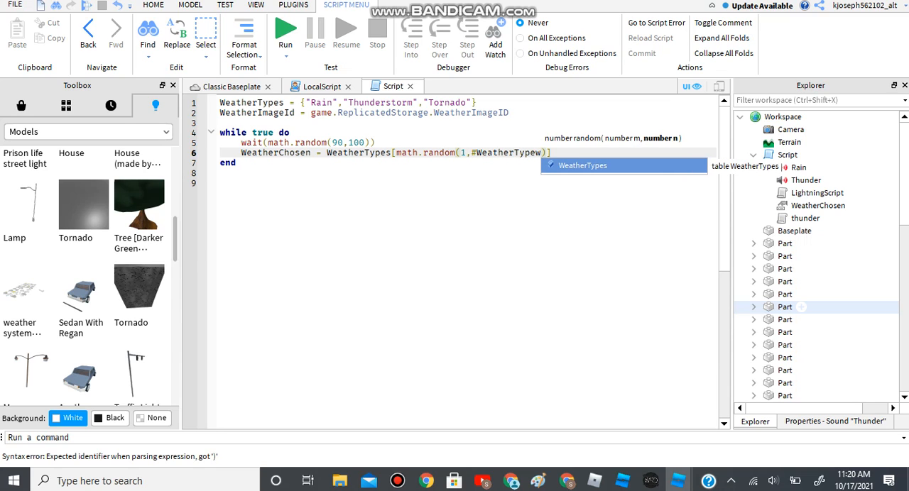
key(BackSpace)
text(s)
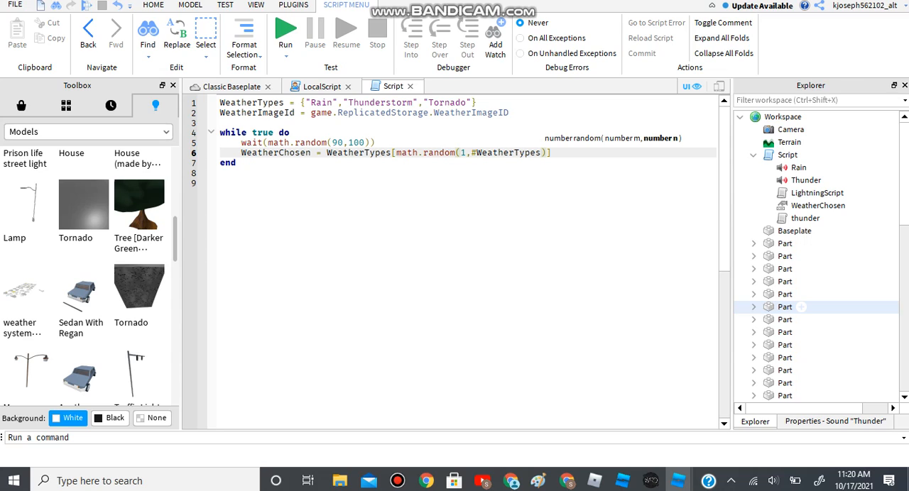
key(End)
key(Return)
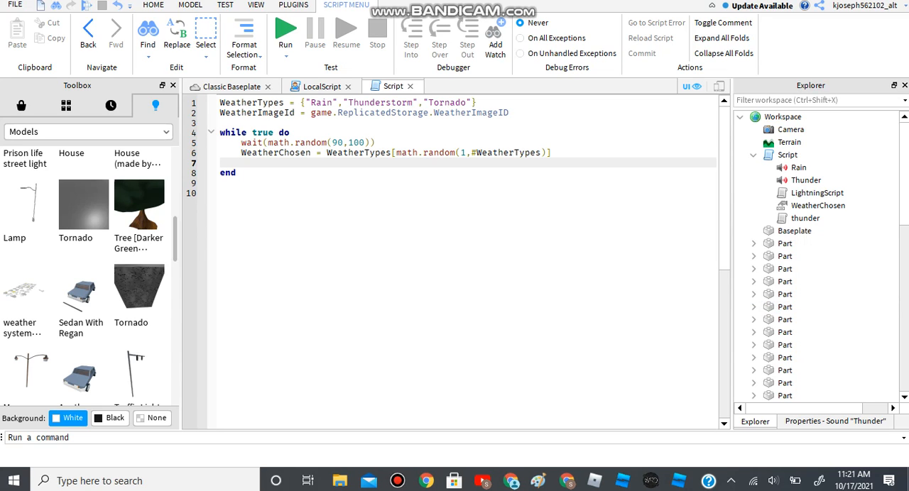
Add an if block for the "Rain" case containing WeatherImageId.Value = "" on line 8.
double_click(276, 153)
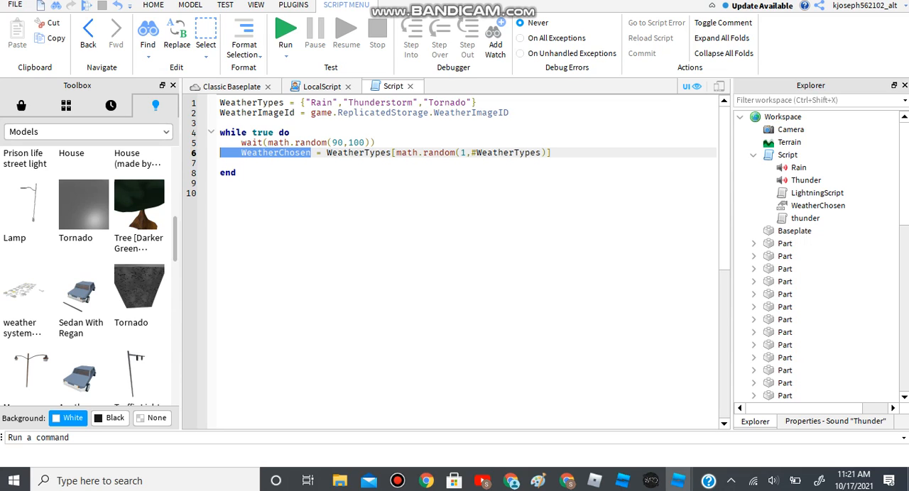
text(Rando)
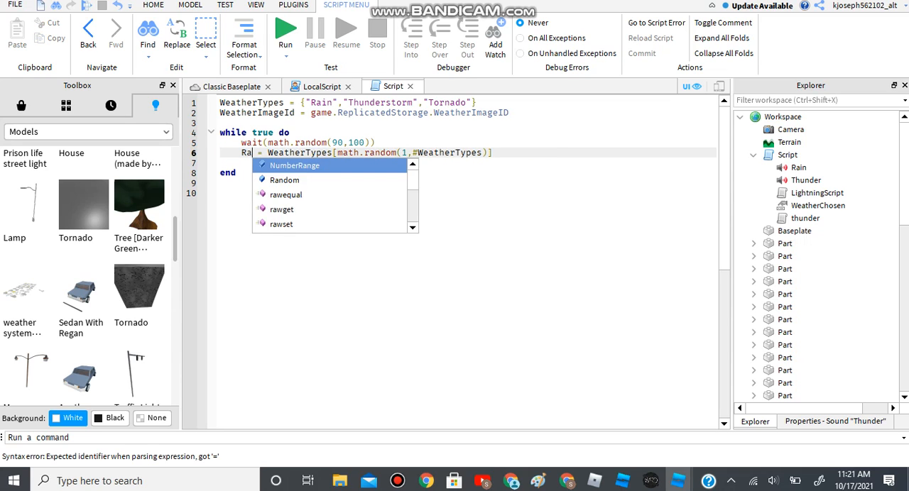
text(m)
text(Weat)
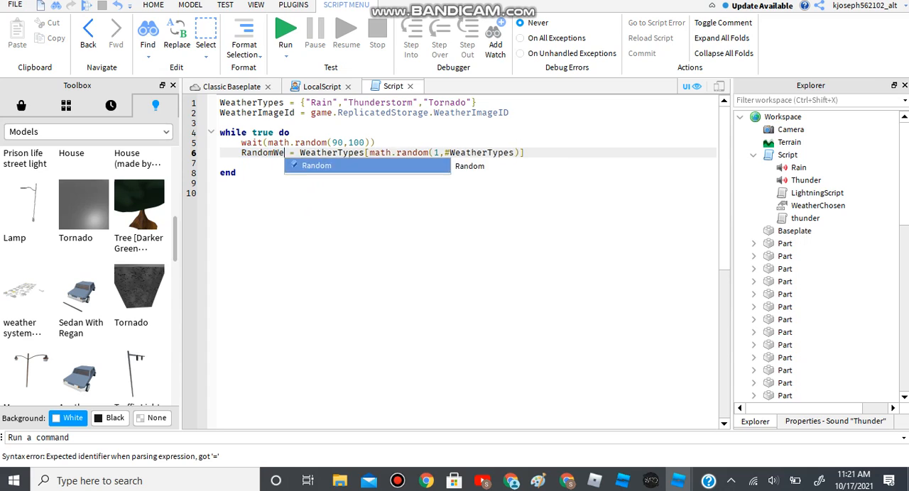
text(her)
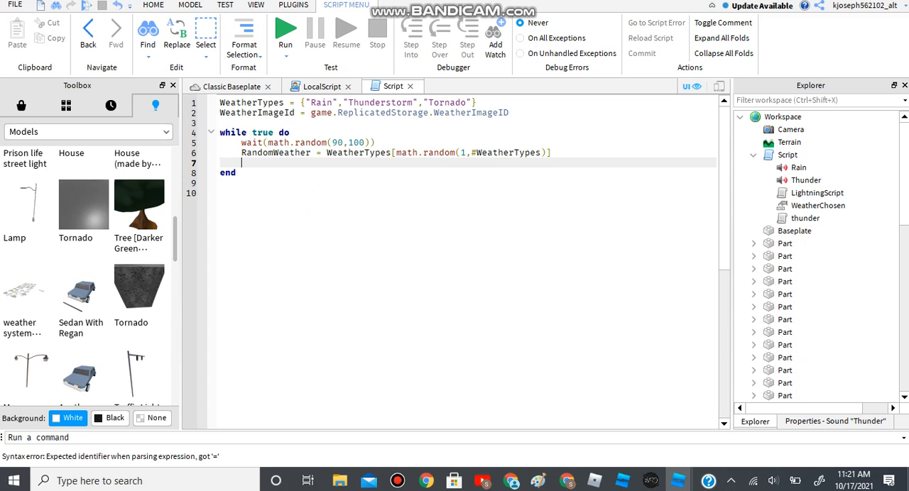
key(Down)
text(if)
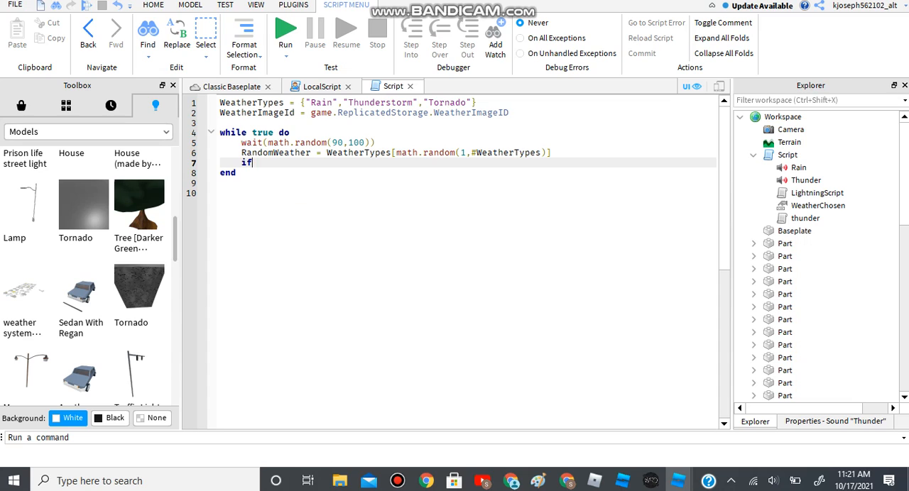
text( Rando)
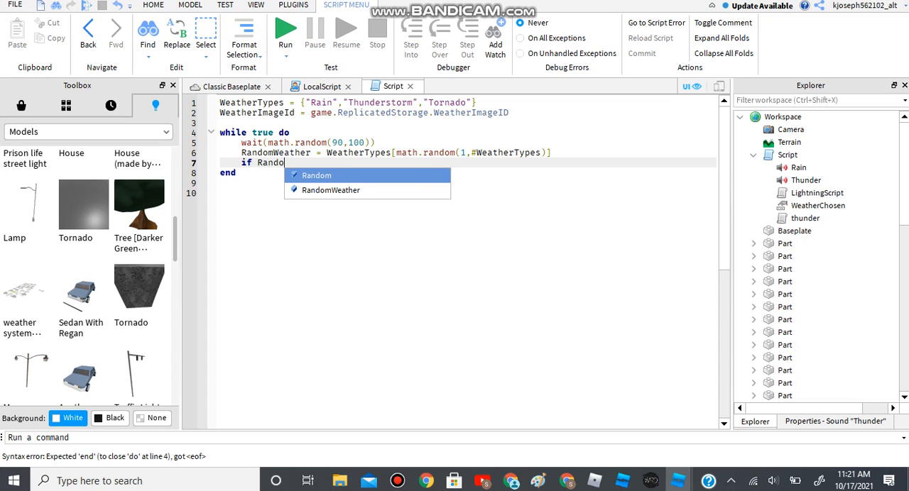
text(mWeather =)
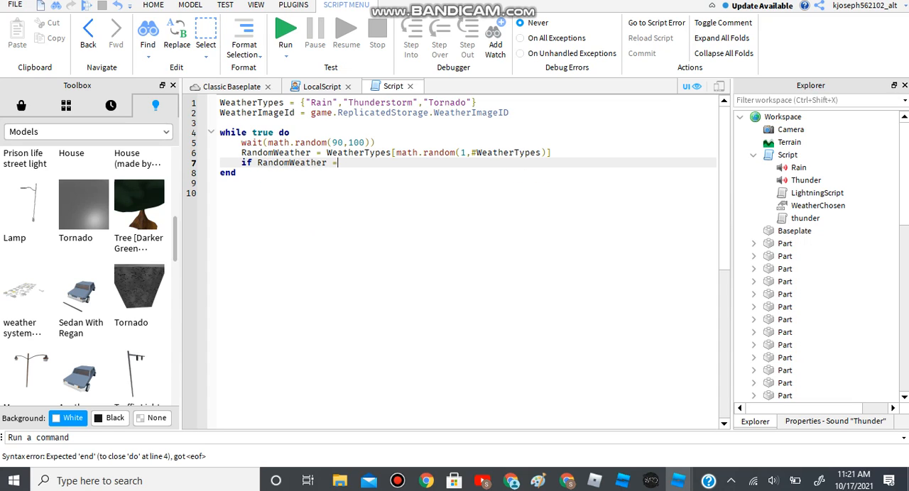
text(= "Rain")
text( then)
key(Return)
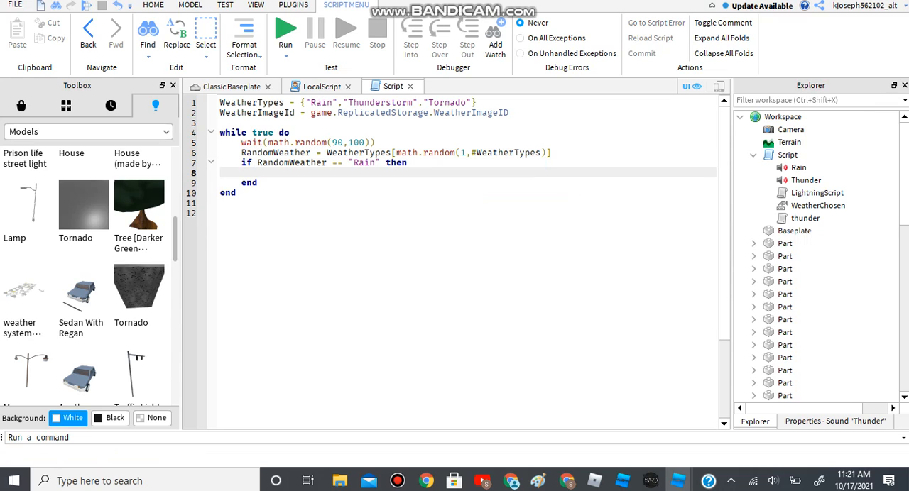
text(gam)
key(BackSpace)
key(BackSpace)
key(BackSpace)
text(Weath)
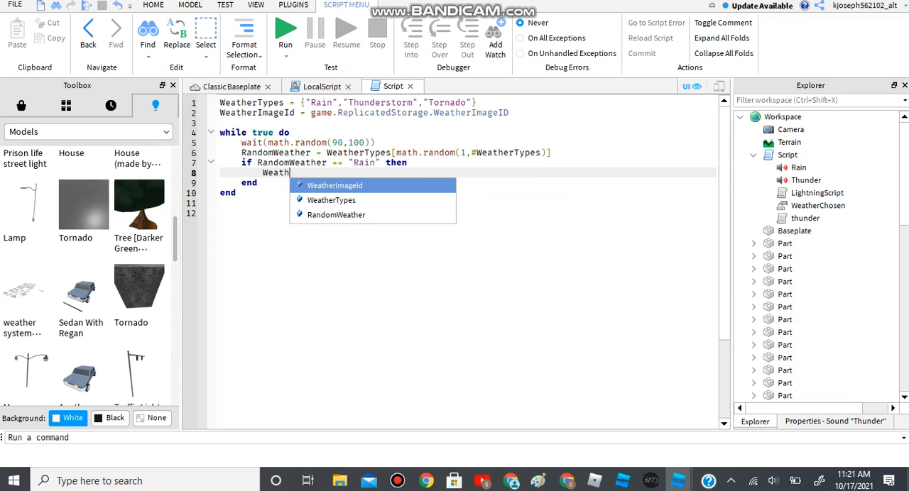
text(erIm)
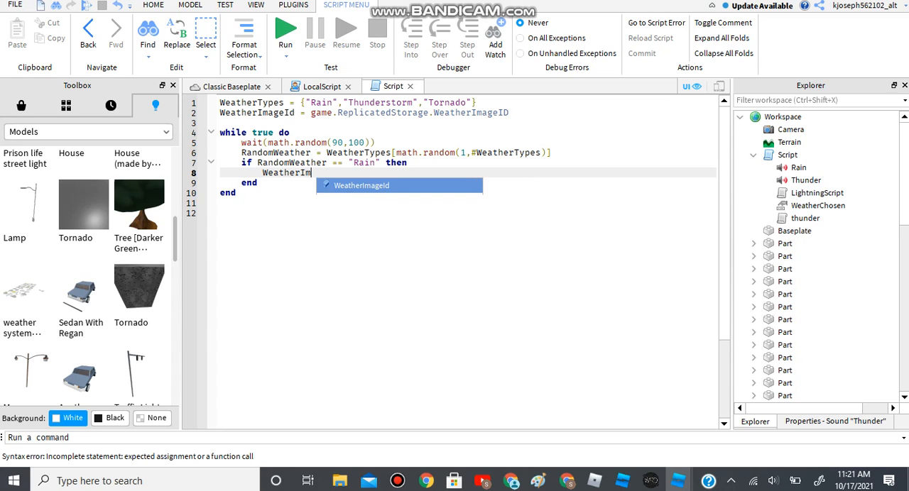
text(ageId)
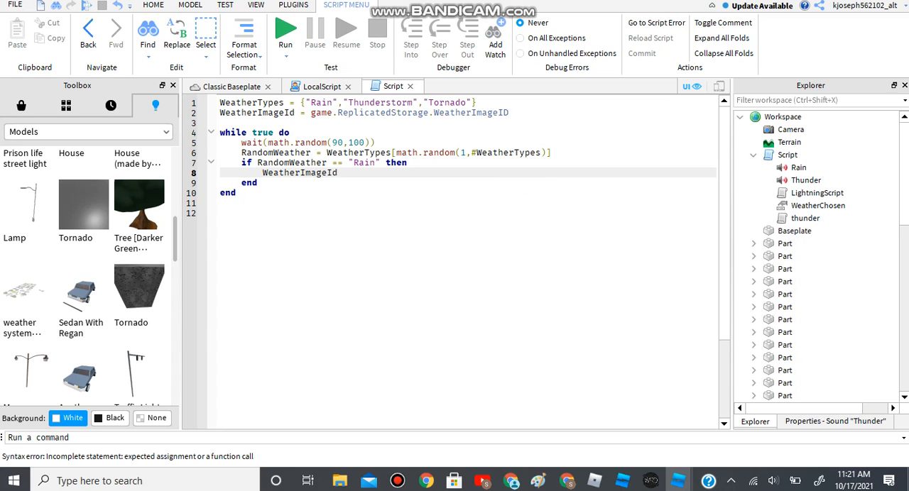
text(.)
text(Va)
key(Tab)
text(= )
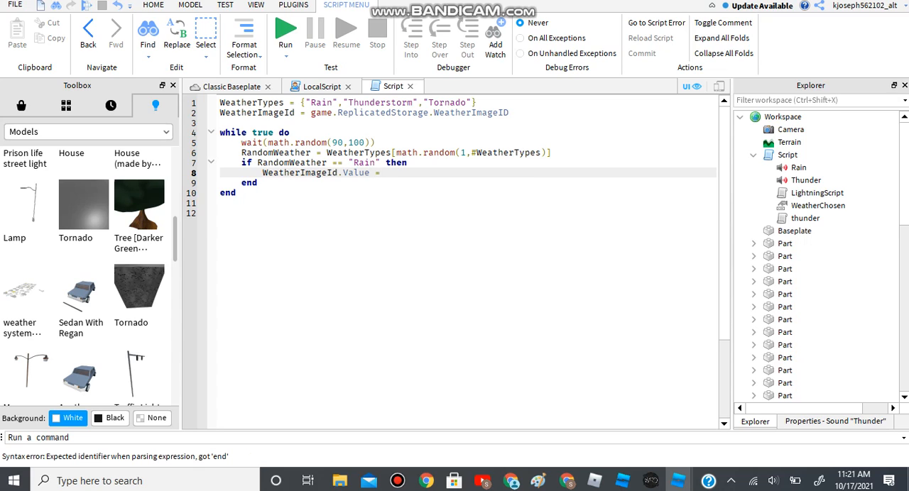
text("")
Select the rain cloud icon part on the baseplate and highlight its decal Texture asset link.
click(231, 86)
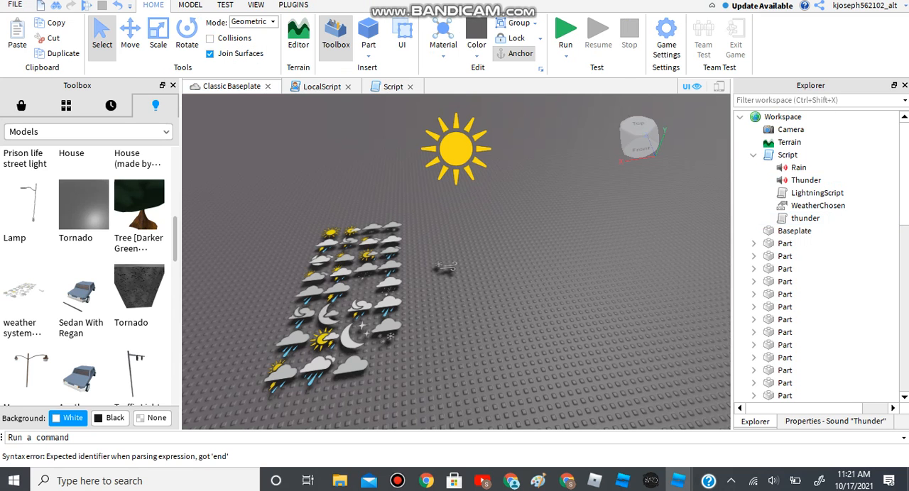
scroll(497, 341, up, 4)
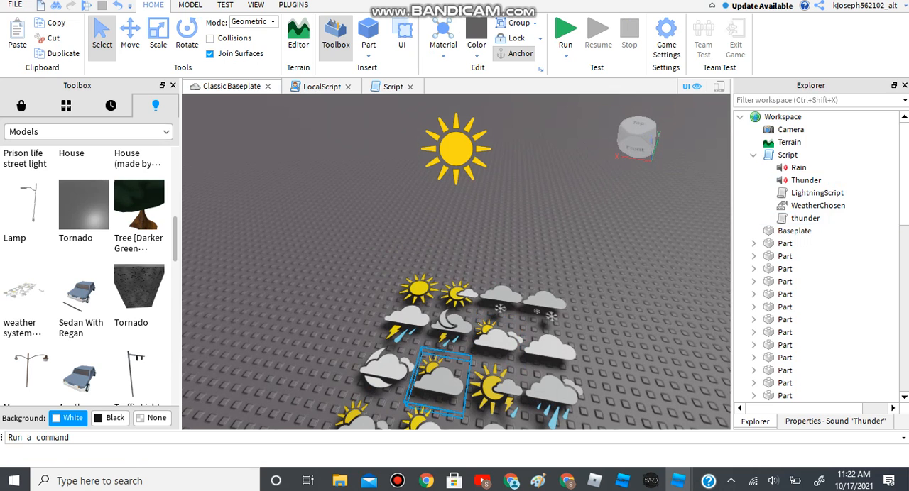
scroll(497, 341, down, 4)
right_drag(497, 341, 455, 298)
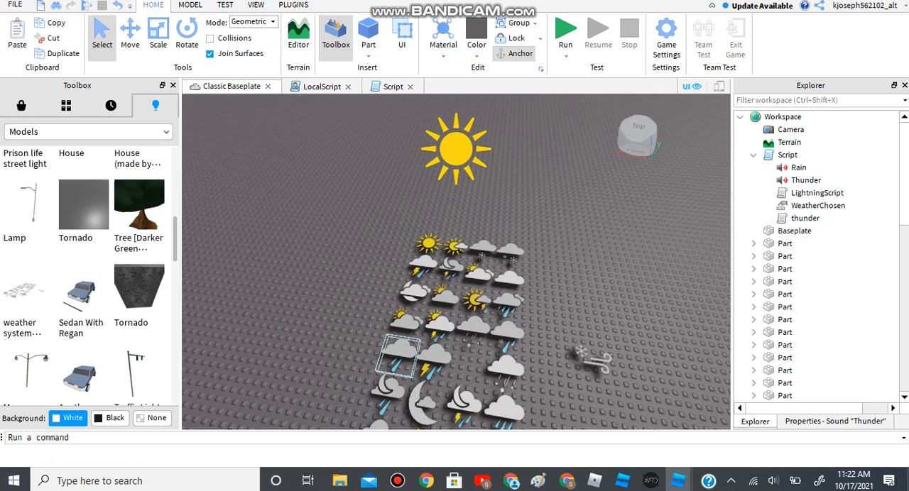
click(398, 355)
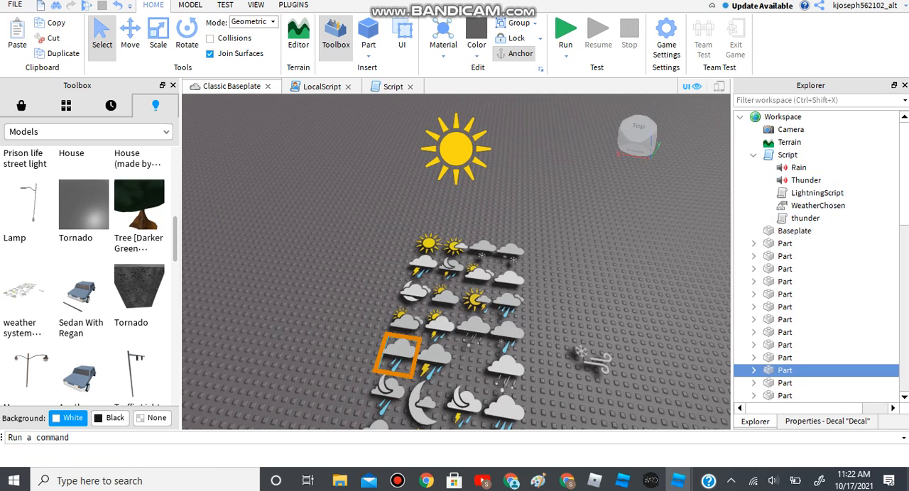
click(827, 421)
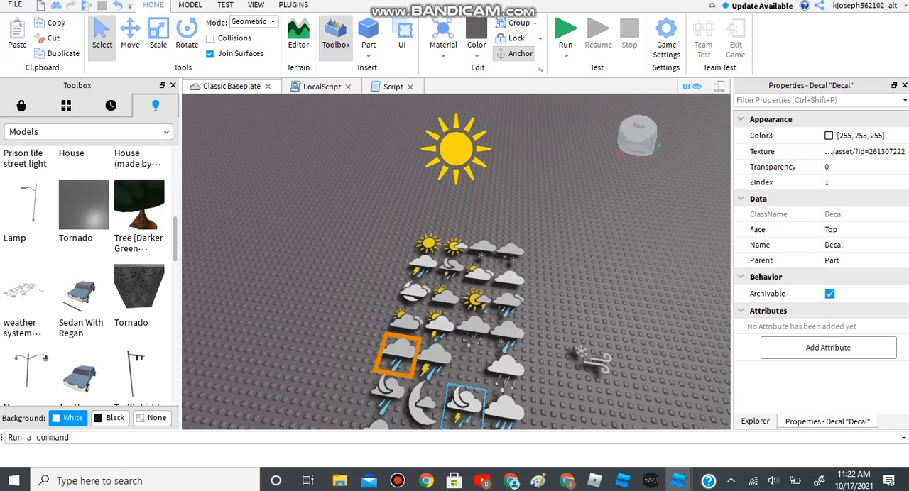
click(781, 151)
right_click(863, 152)
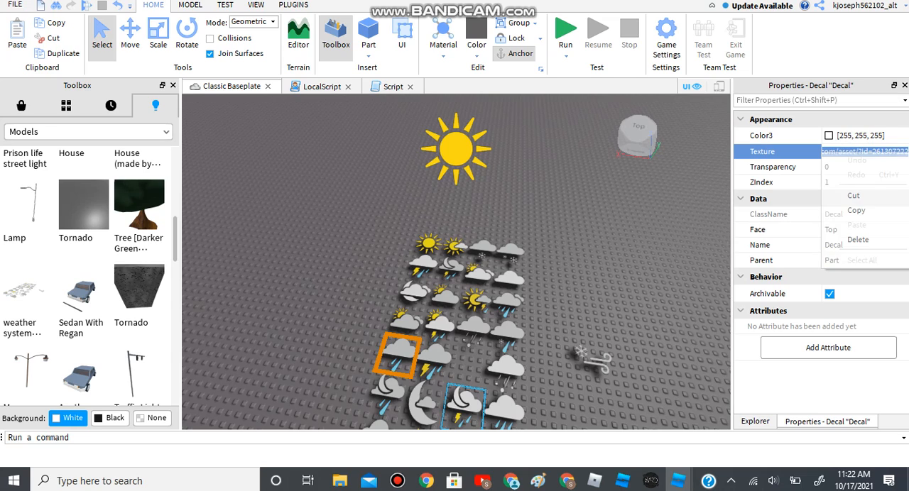
Copy the rain cloud Texture link and paste it between the quotes on line 8.
click(859, 210)
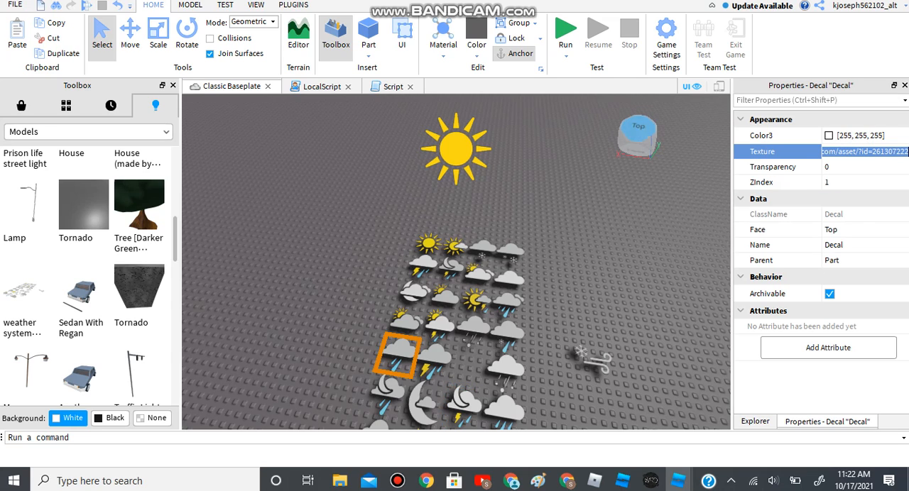
click(392, 86)
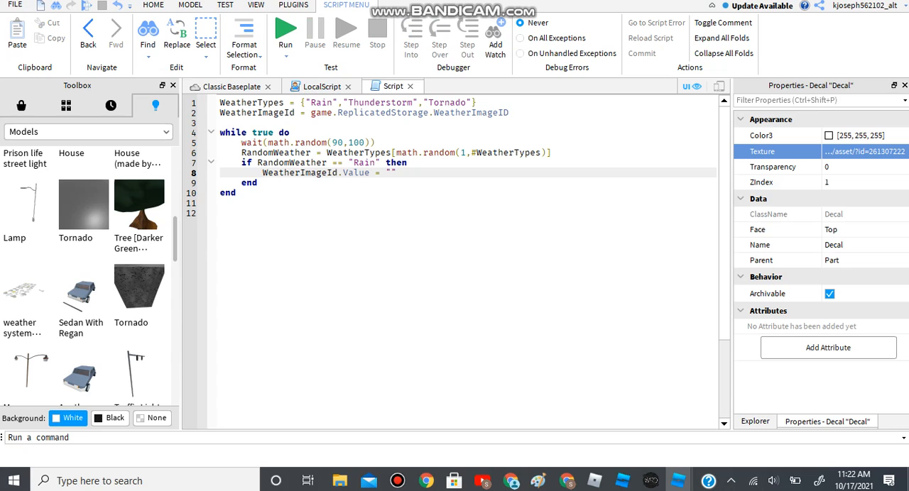
right_click(391, 172)
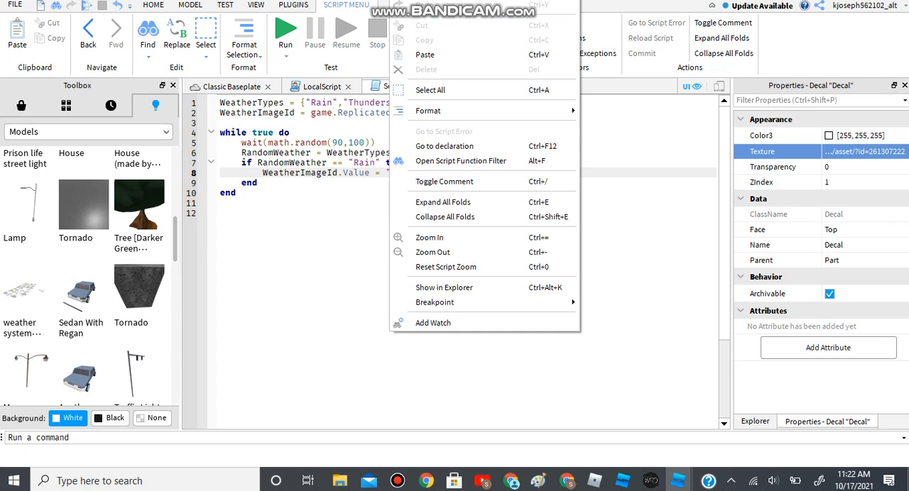
click(427, 48)
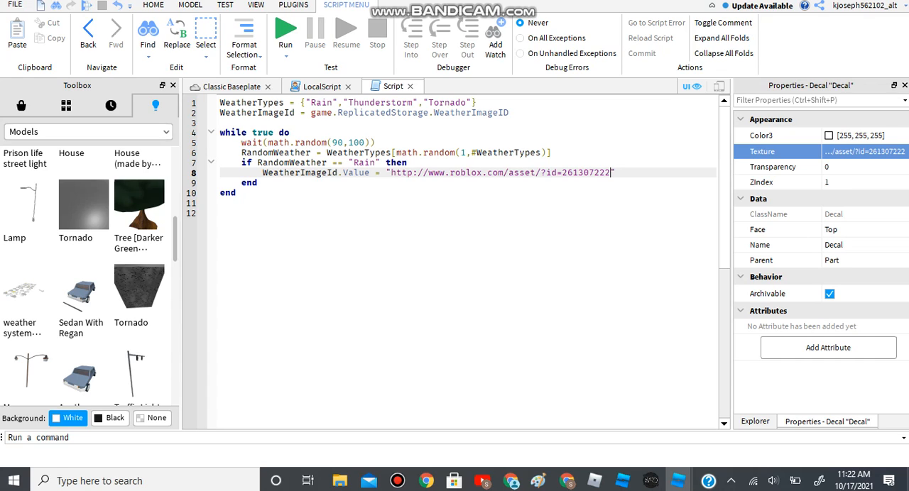
Add game.Lighting.FogEnd = 1000 to the Rain branch, correcting a double equals.
key(Return)
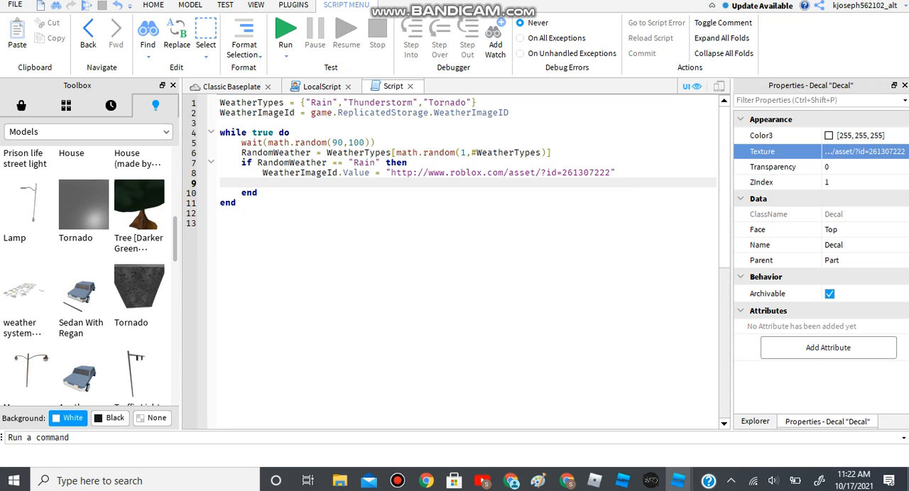
text(game.)
text(Lighting.)
text(FogE)
key(Tab)
text(== )
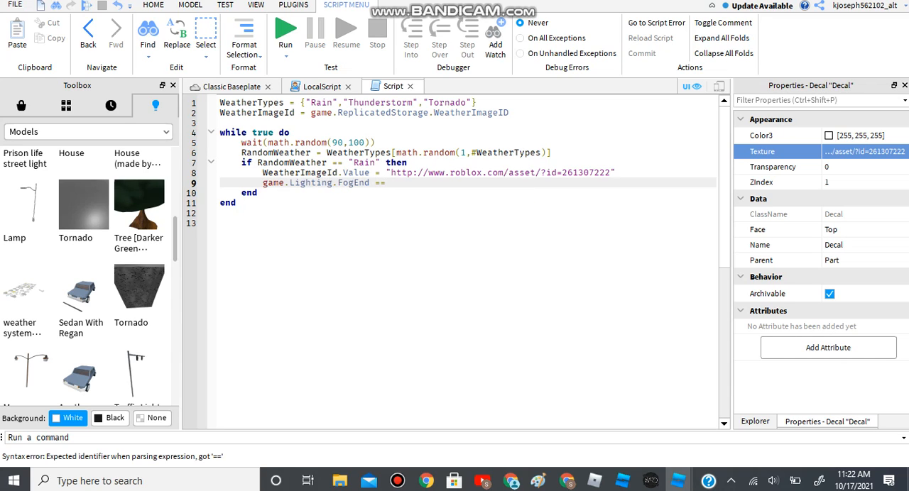
text(1000)
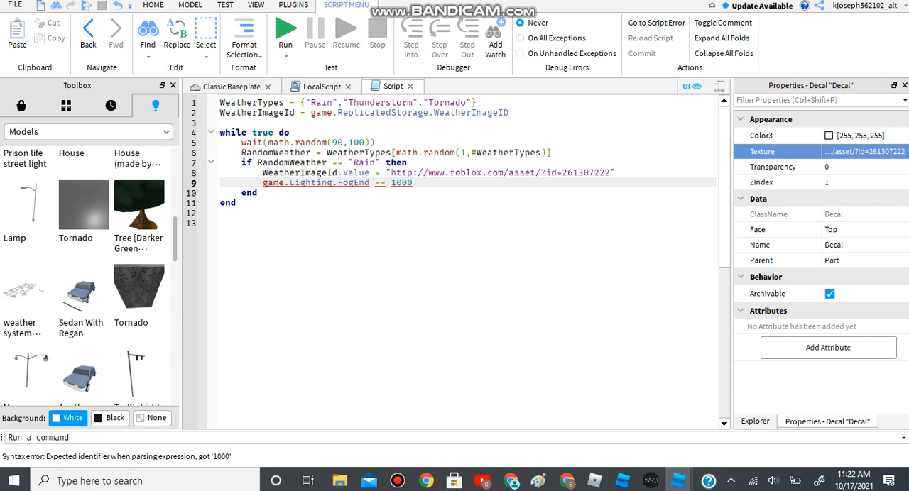
key(BackSpace)
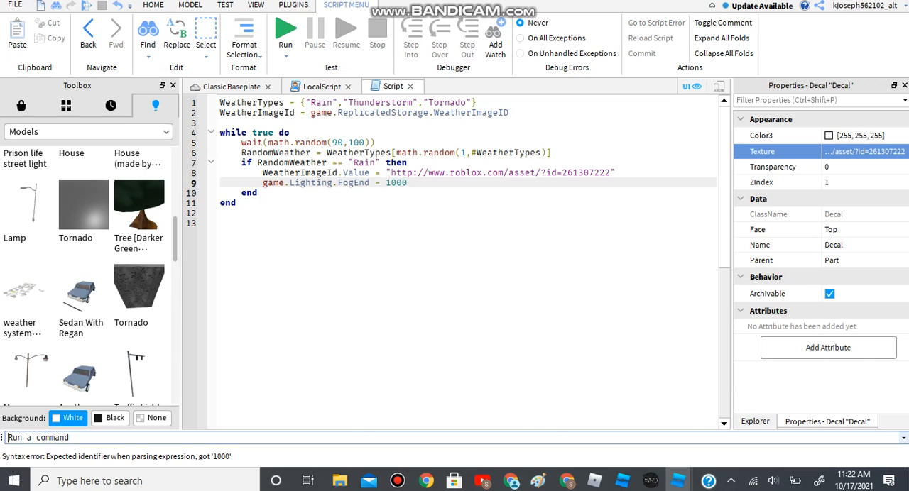
Select the Lighting service, set its FogEnd to 100 and view the fogged horizon on the baseplate.
click(755, 421)
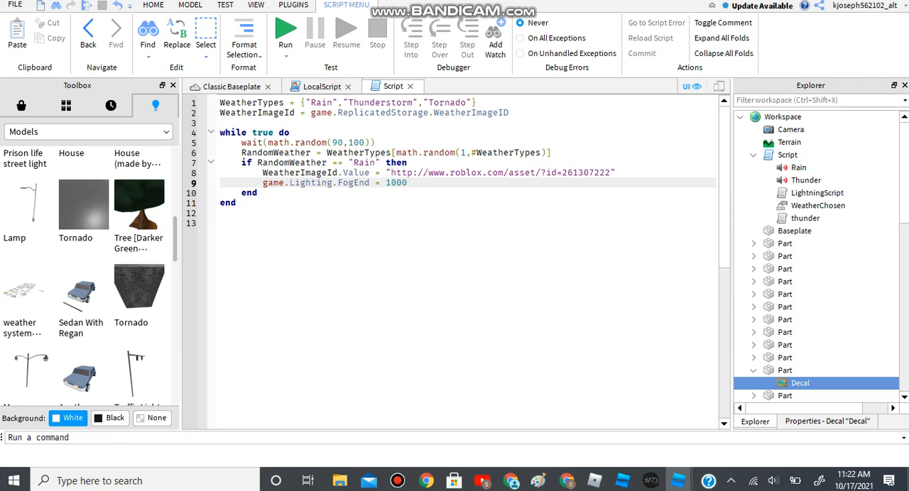
click(782, 116)
click(740, 117)
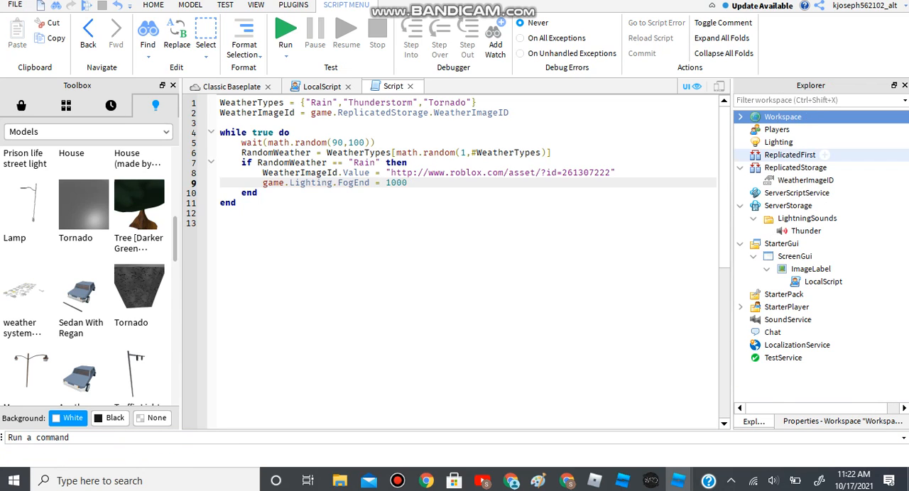
click(778, 142)
click(838, 421)
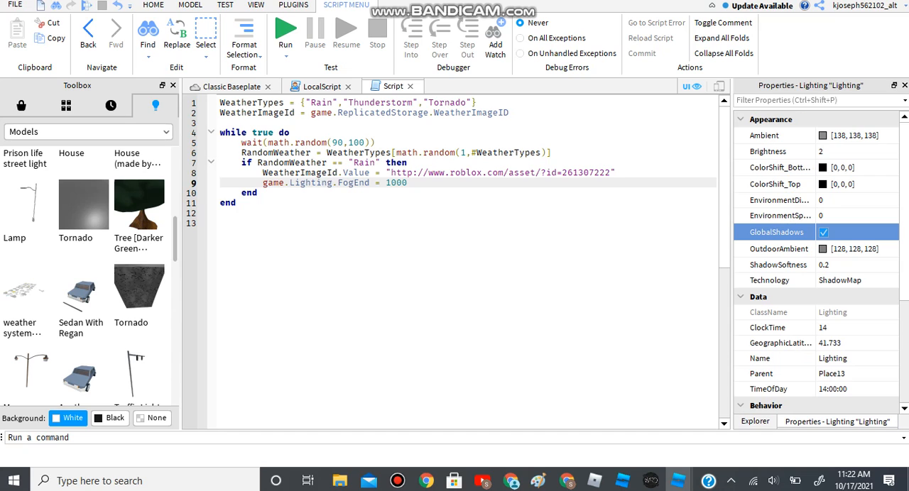
scroll(817, 285, down, 5)
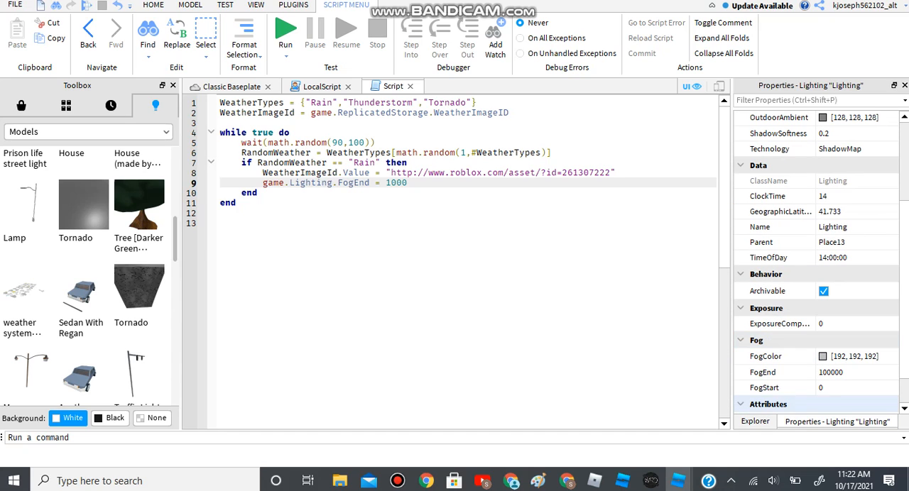
click(852, 372)
right_click(831, 372)
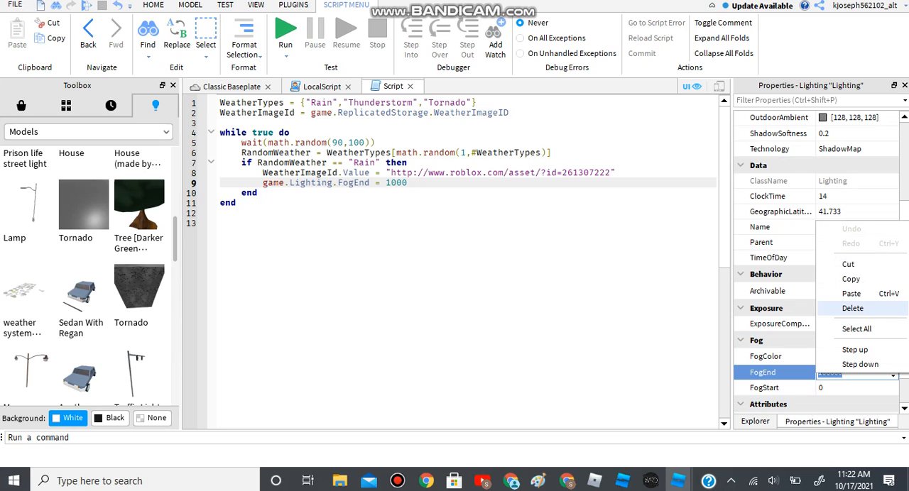
click(851, 279)
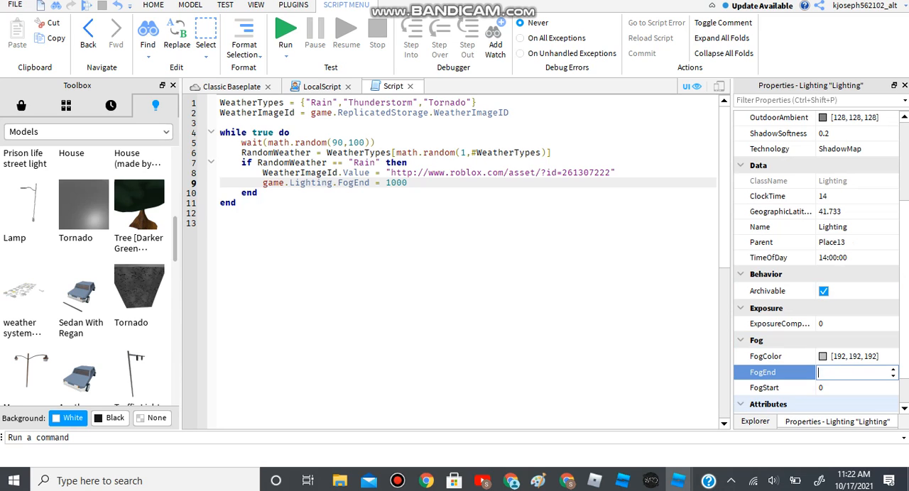
text(100)
key(Return)
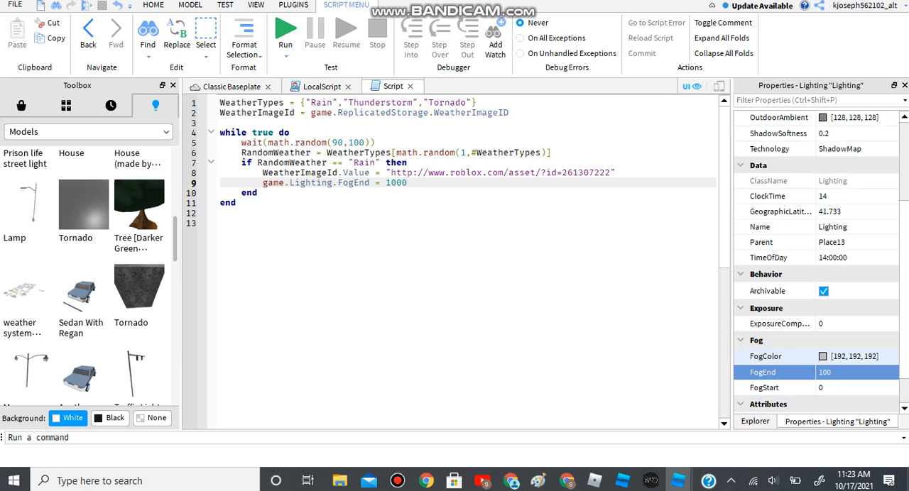
click(231, 86)
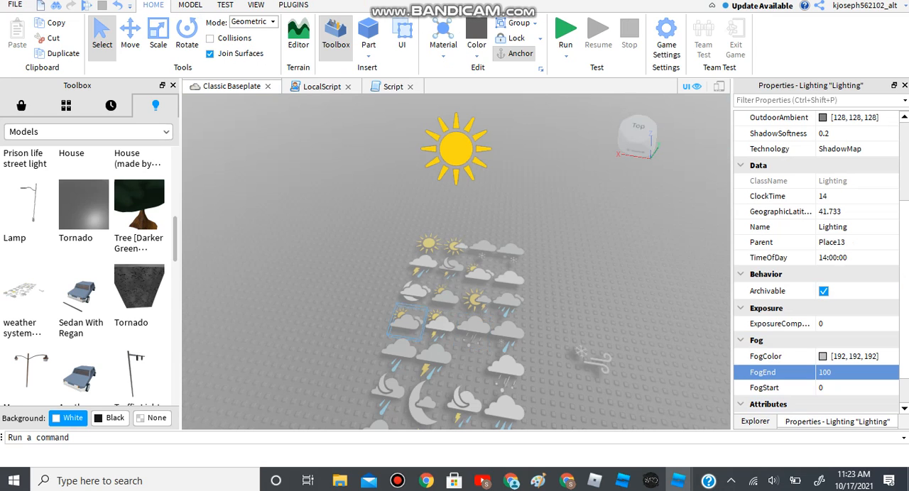
right_drag(455, 320, 454, 213)
scroll(455, 319, up, 5)
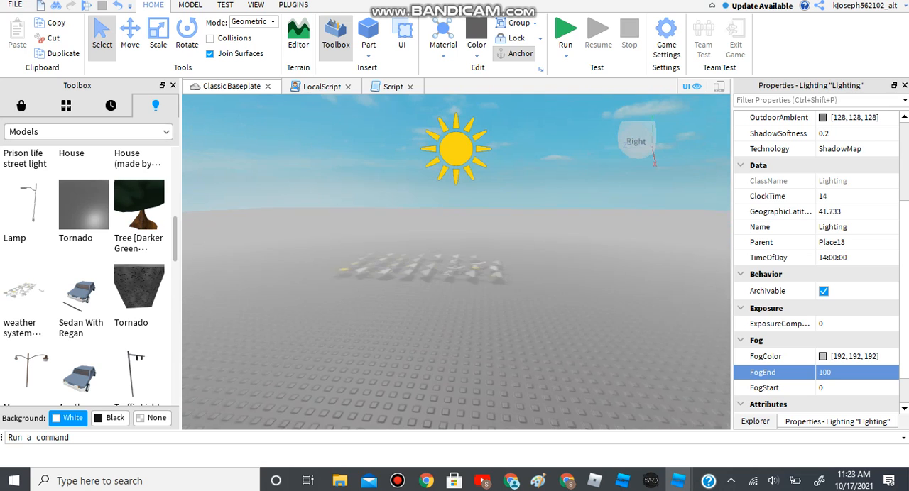
Try FogEnd values 1000, 900, 800, 700 and settle on 500 while watching the scene.
click(855, 372)
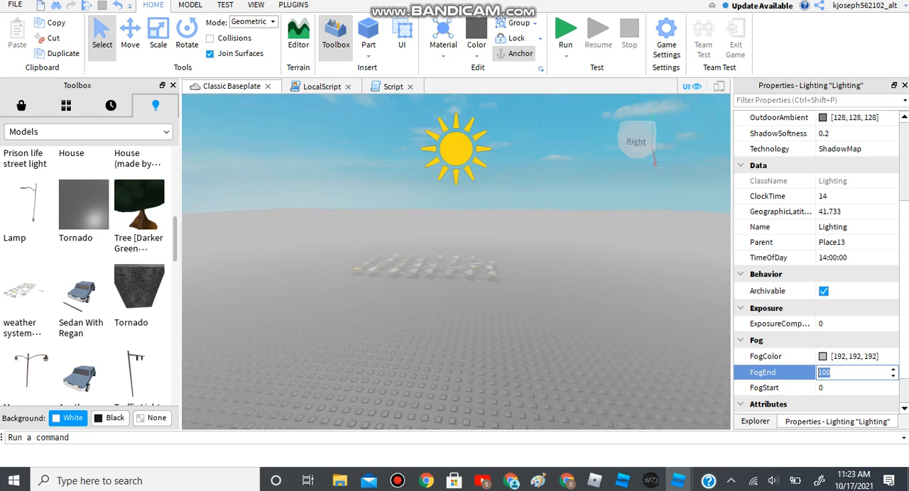
text(1000)
key(Return)
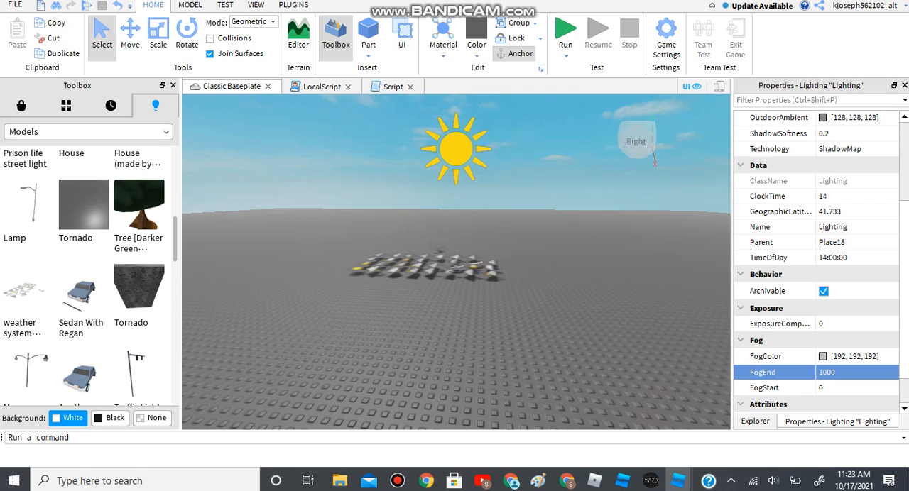
right_drag(454, 284, 497, 213)
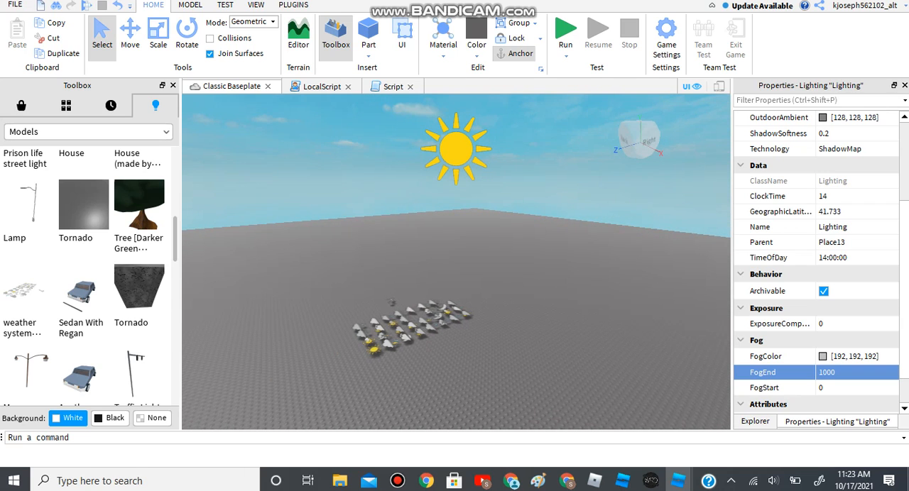
click(856, 372)
key(BackSpace)
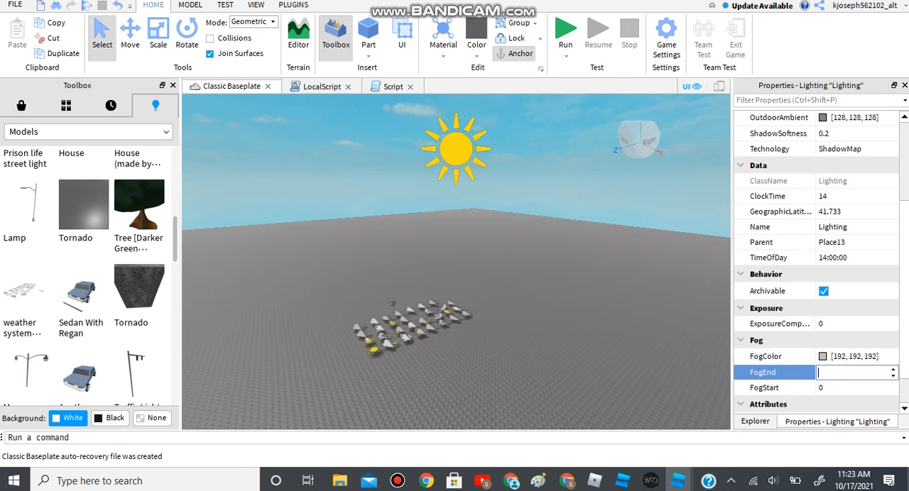
text(900)
key(Return)
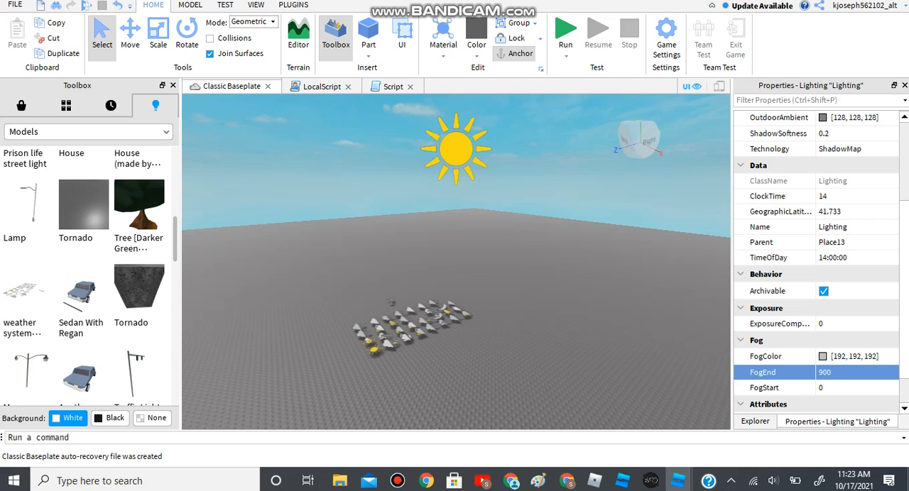
click(855, 372)
text(800)
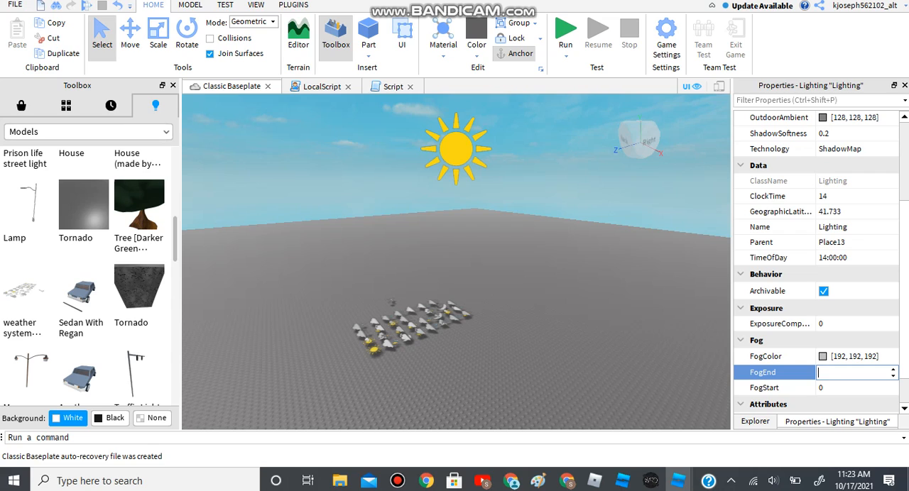
key(Return)
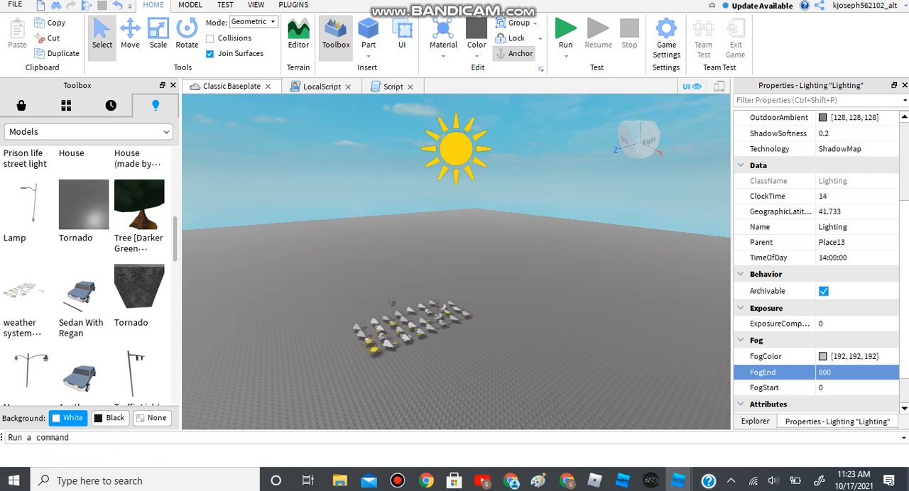
click(855, 372)
text(700)
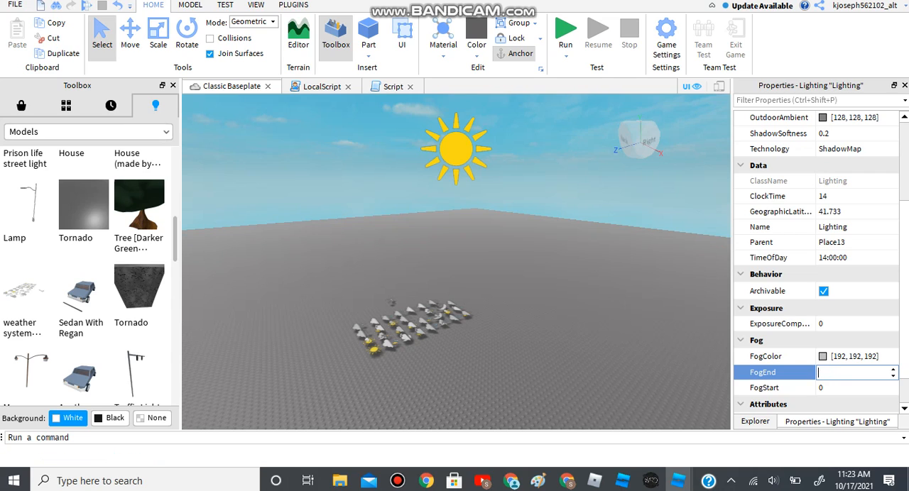
key(Return)
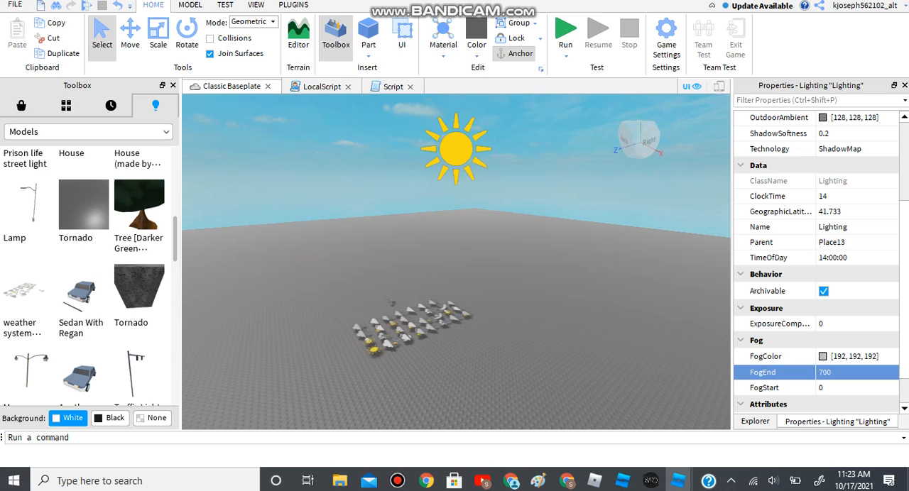
click(856, 372)
text(500)
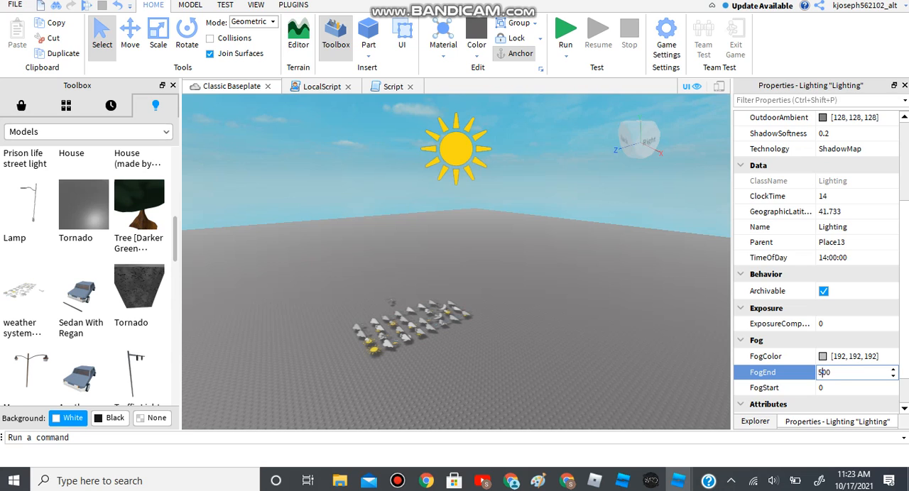
key(Return)
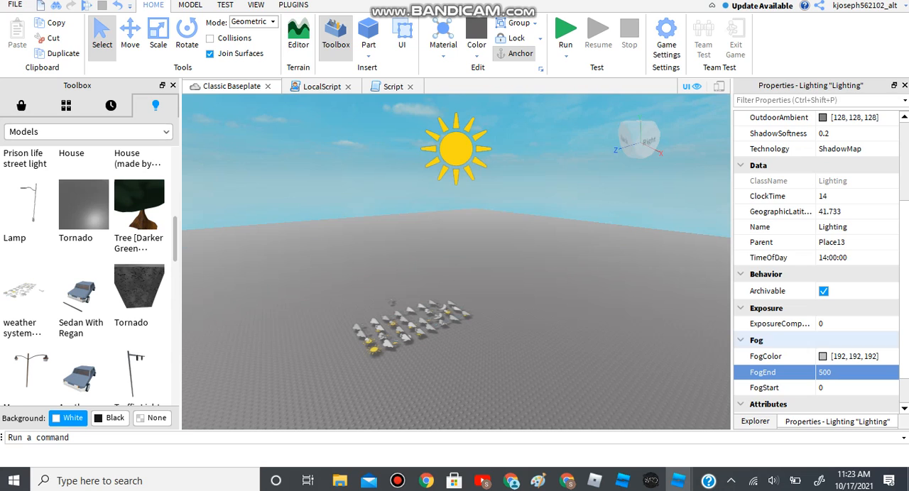
Change the Rain branch fog value to 500 and restore Lighting's FogEnd property to 1000000.
click(392, 86)
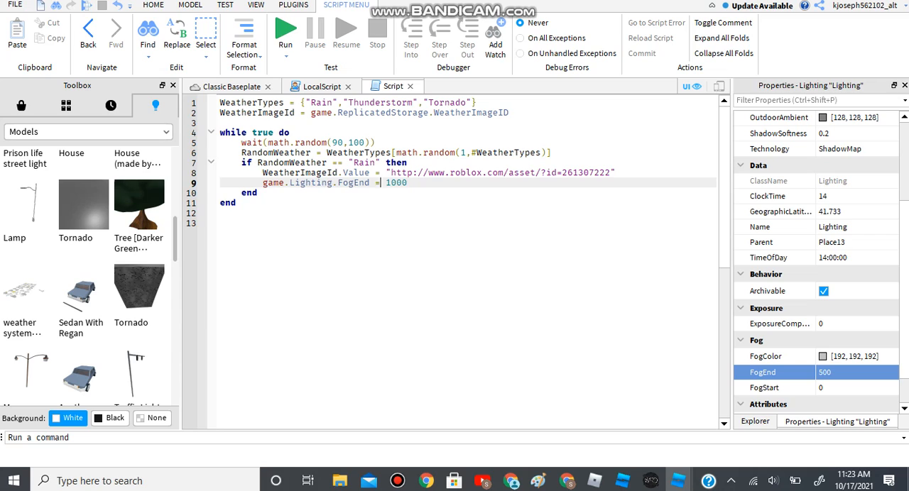
key(shift+End)
text(500)
click(855, 372)
key(BackSpace)
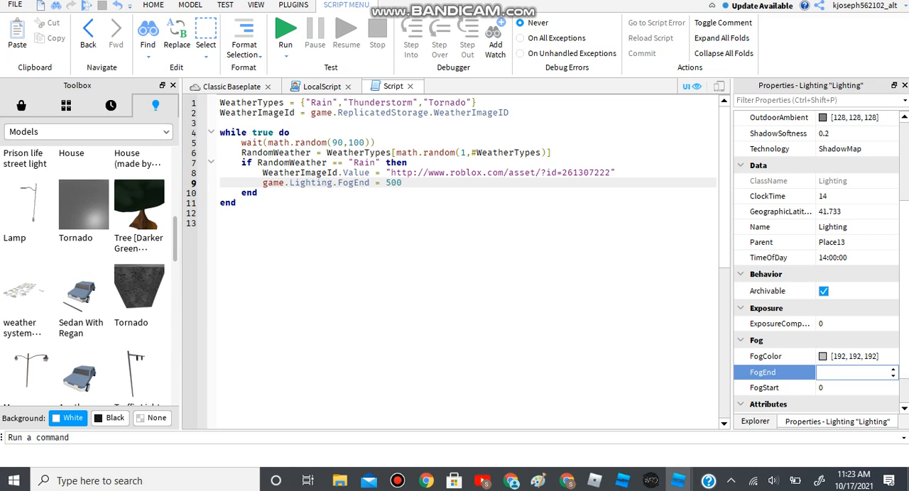
right_click(852, 372)
click(863, 359)
text(1000000)
key(Return)
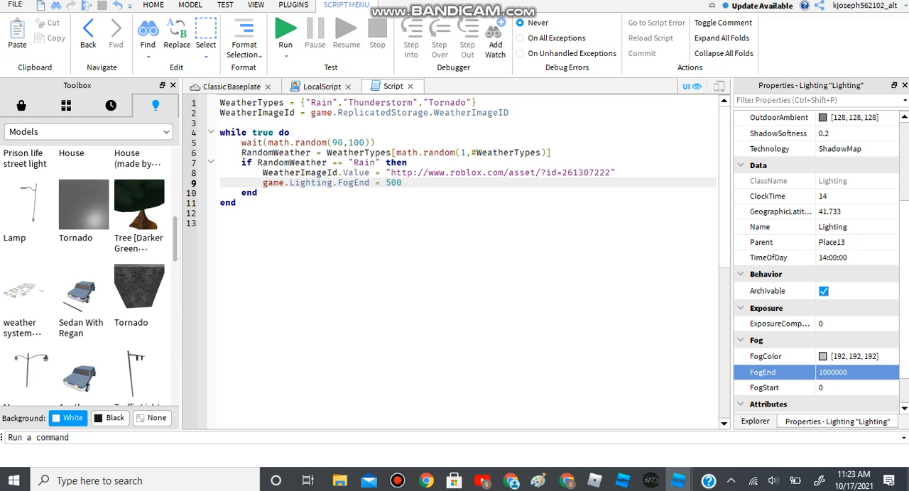
key(Return)
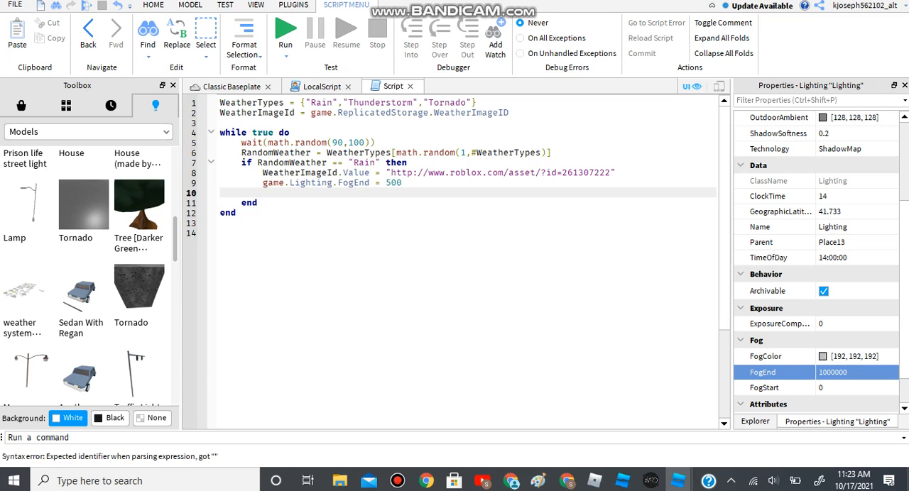
text(game)
text(.Lighting.)
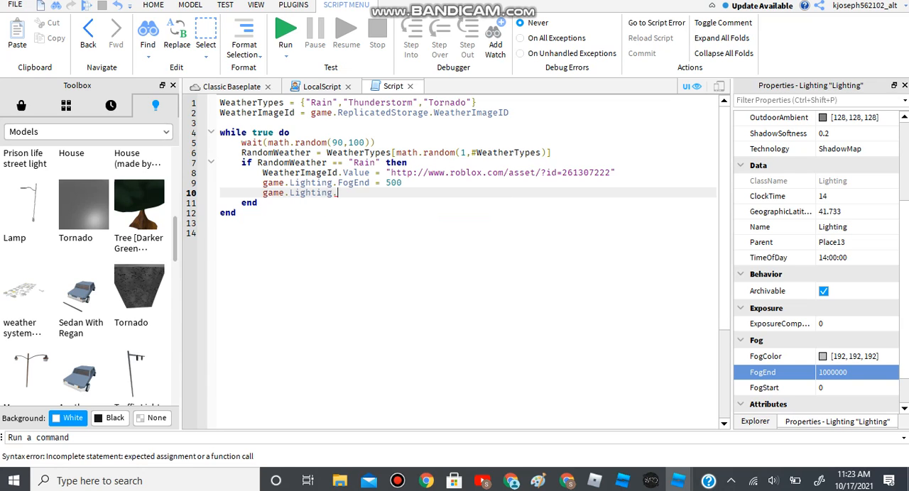
text(FogColor =)
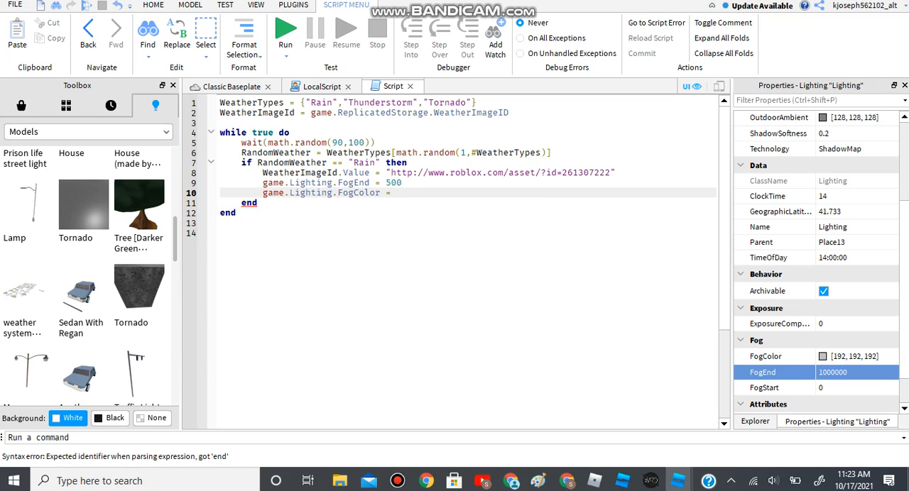
text(Color3.)
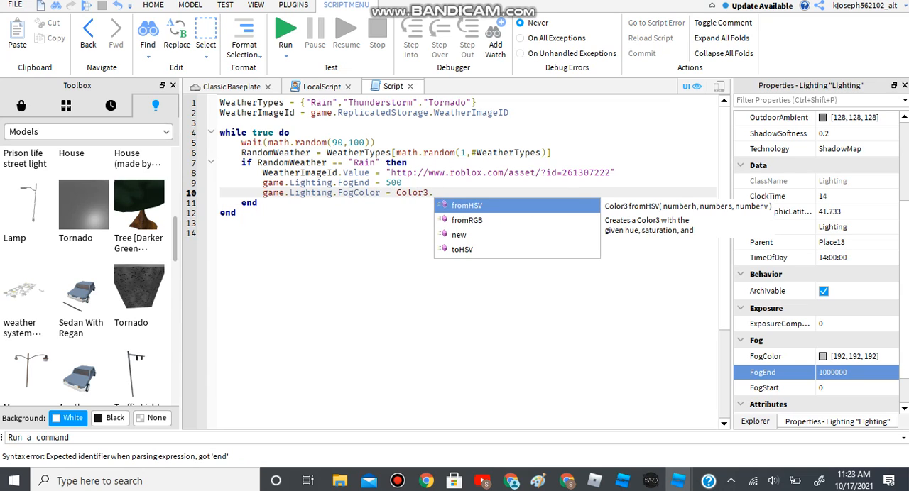
text(ne)
key(BackSpace)
key(BackSpace)
key(BackSpace)
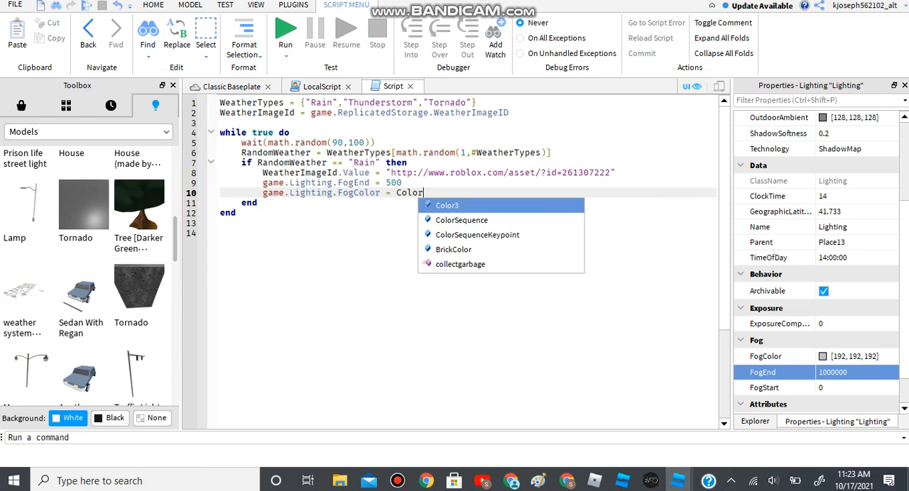
key(BackSpace)
key(BackSpace)
key(BackSpace)
key(BackSpace)
key(BackSpace)
key(BackSpace)
key(BackSpace)
key(BackSpace)
key(BackSpace)
key(BackSpace)
key(BackSpace)
key(BackSpace)
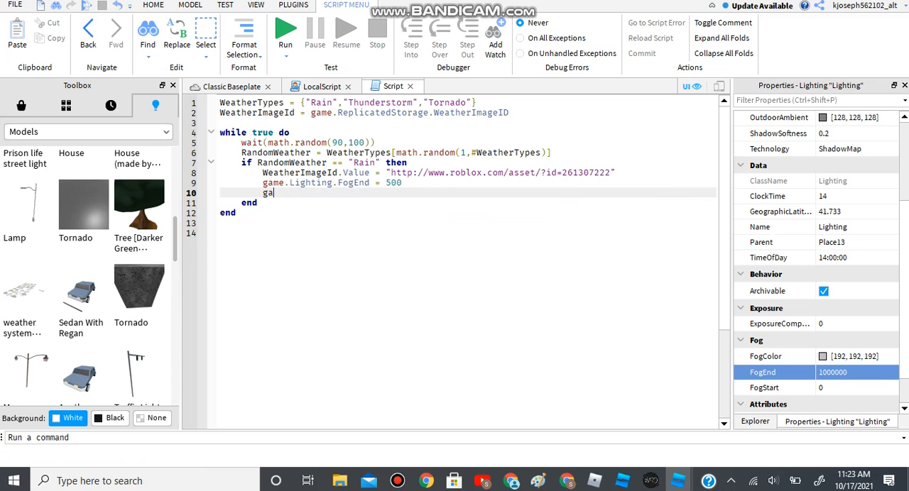
key(BackSpace)
key(BackSpace)
Add wait(math.random(190,200)) on line 11 after the Rain sound plays, then a new line.
click(755, 421)
click(740, 116)
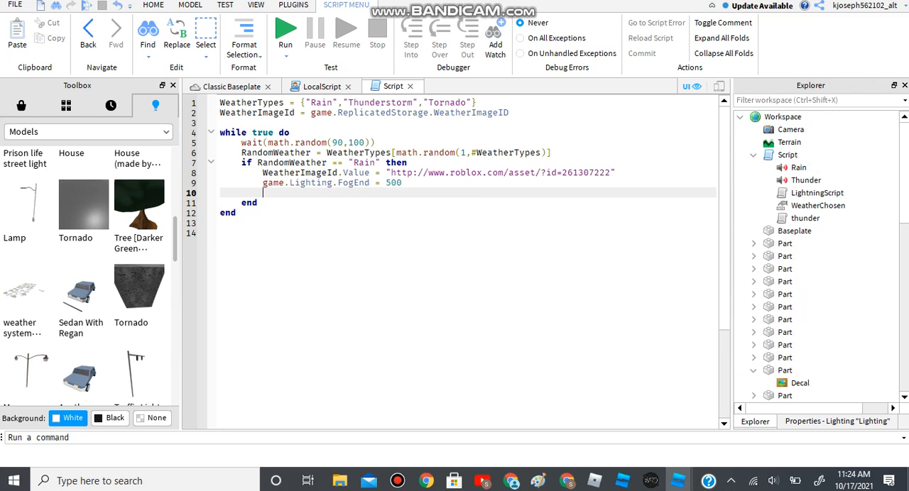
text(script.Rai)
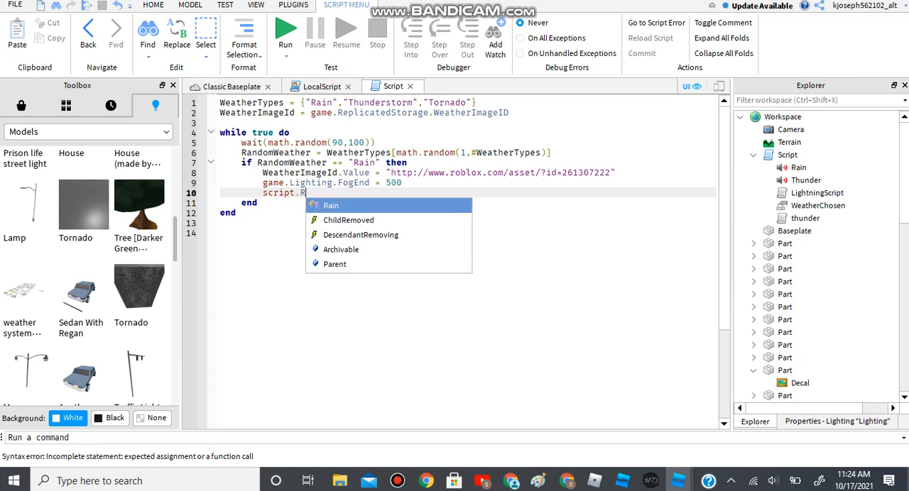
text(n:Play())
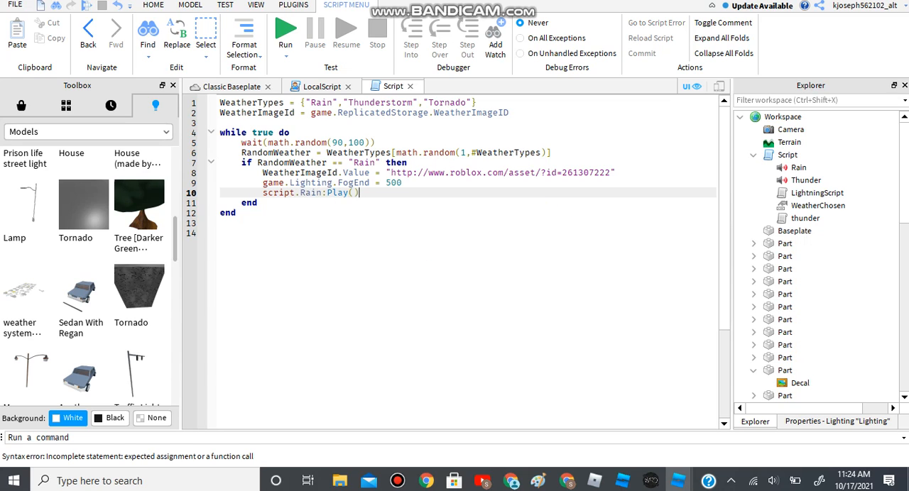
key(Return)
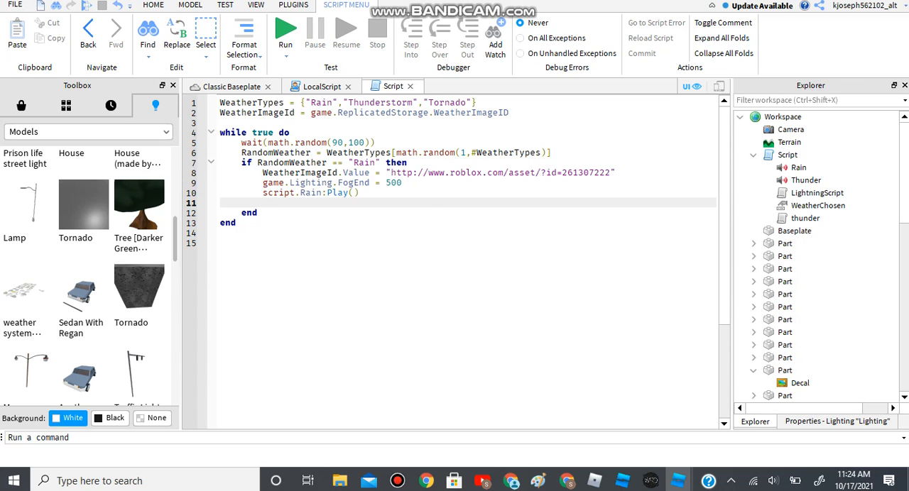
text(wait())
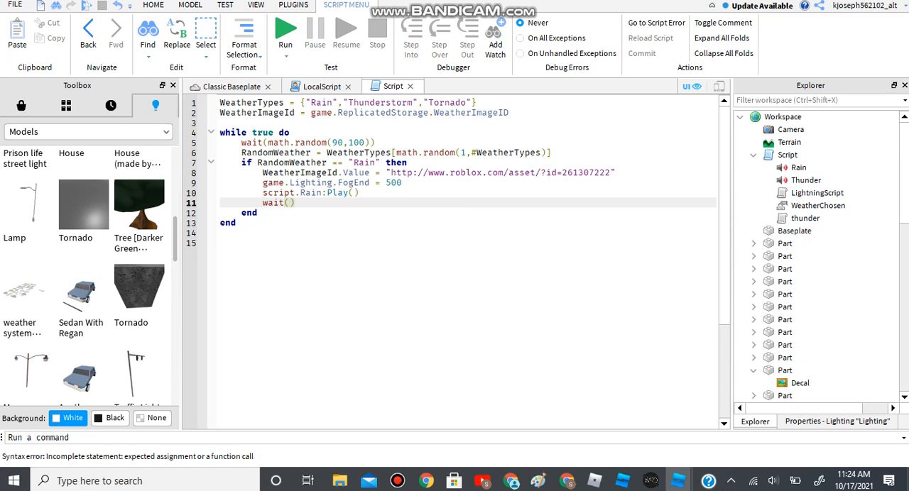
text(math.r)
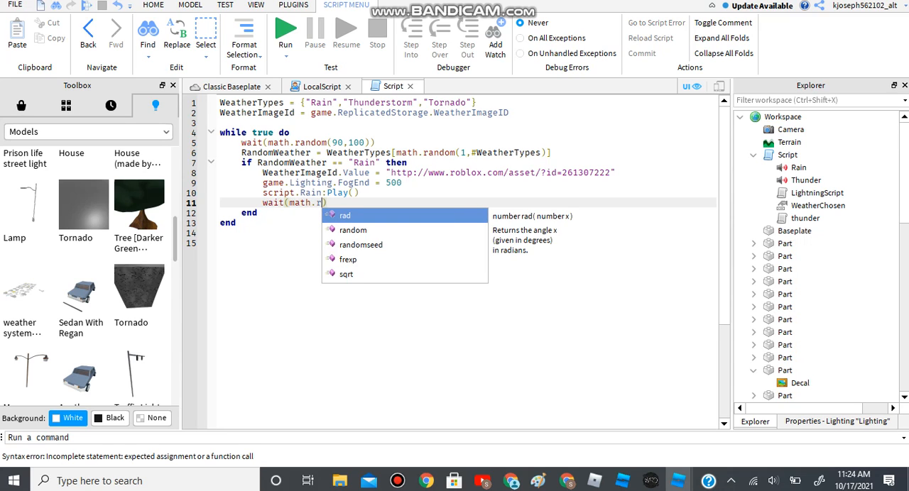
text(andom())
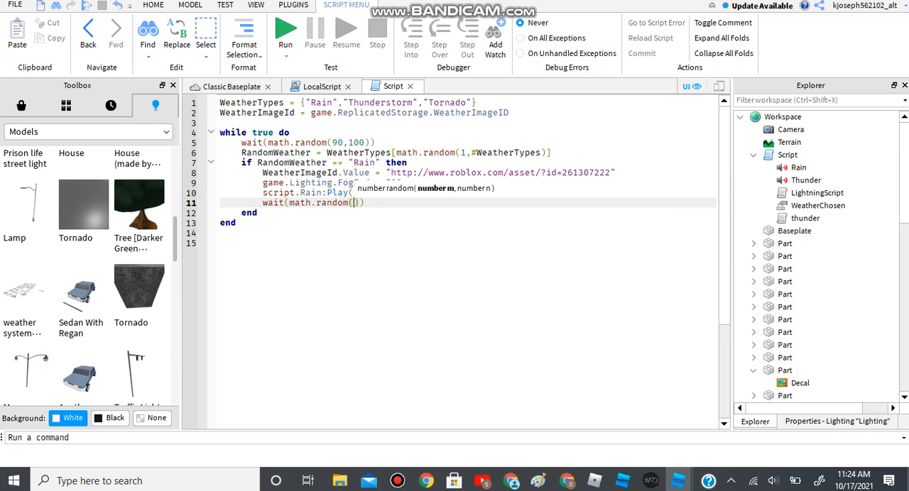
text(190,)
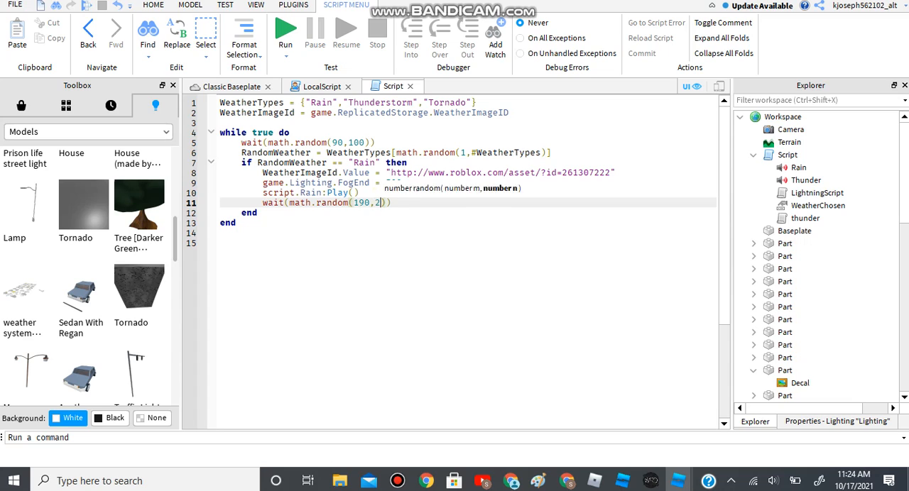
text(200)
key(Right)
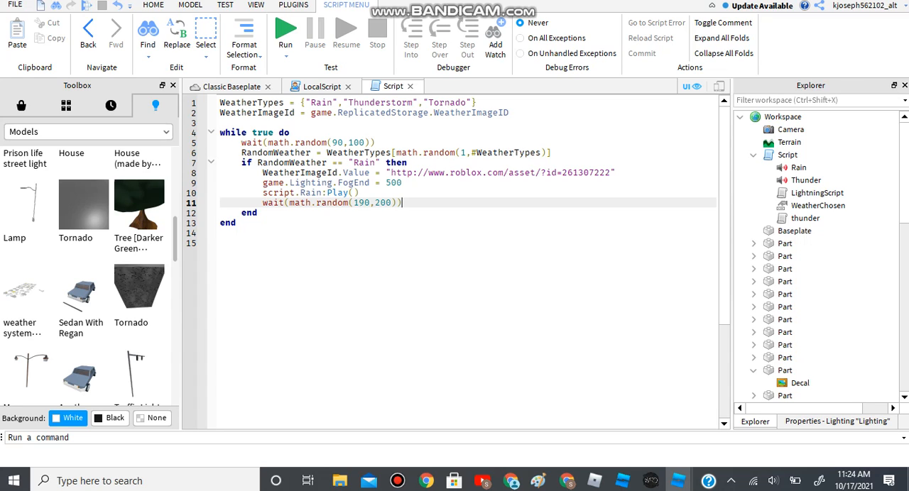
double_click(383, 203)
drag(390, 202, 354, 202)
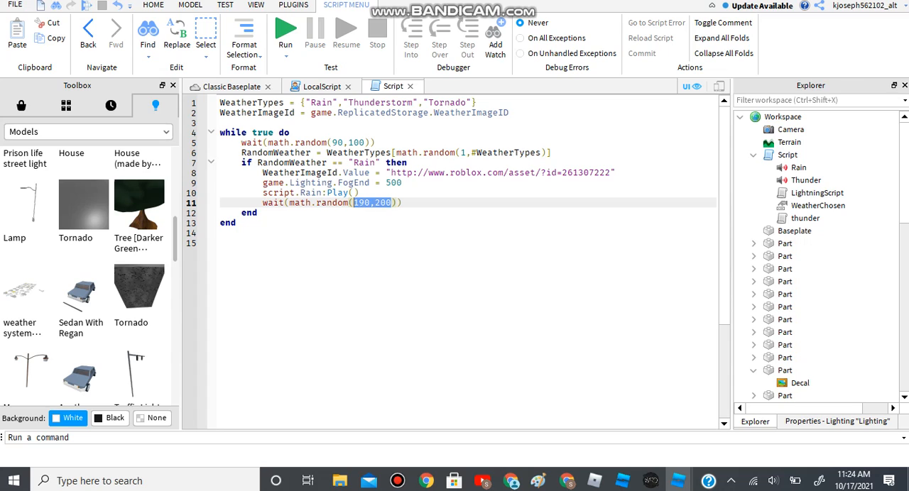
click(402, 202)
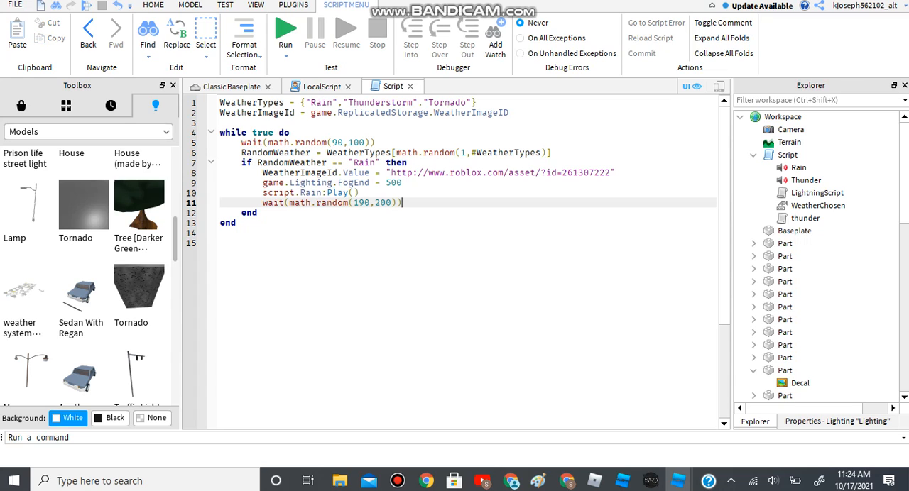
key(Return)
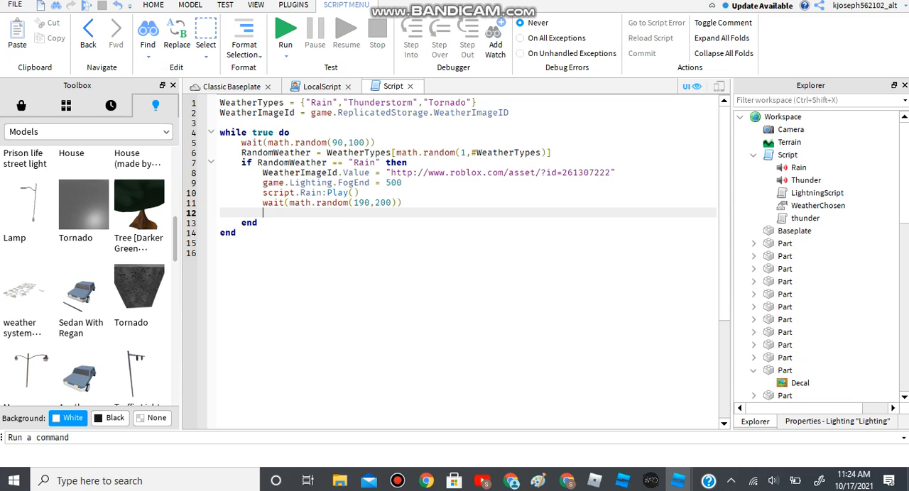
text(script.)
text(Rain:S)
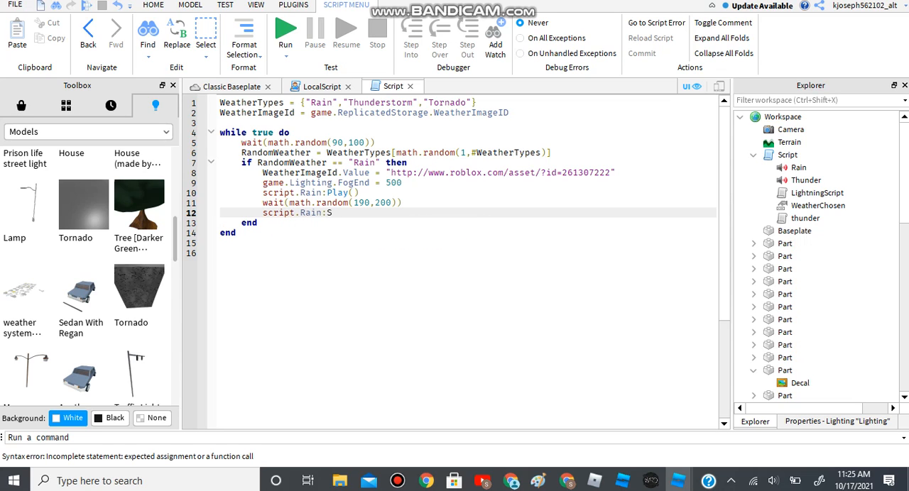
text(top())
Add script.Rain:Stop() and game.Lighting.FogEnd = 100000 after the wait, replacing a mistaken FogColor.
key(Down)
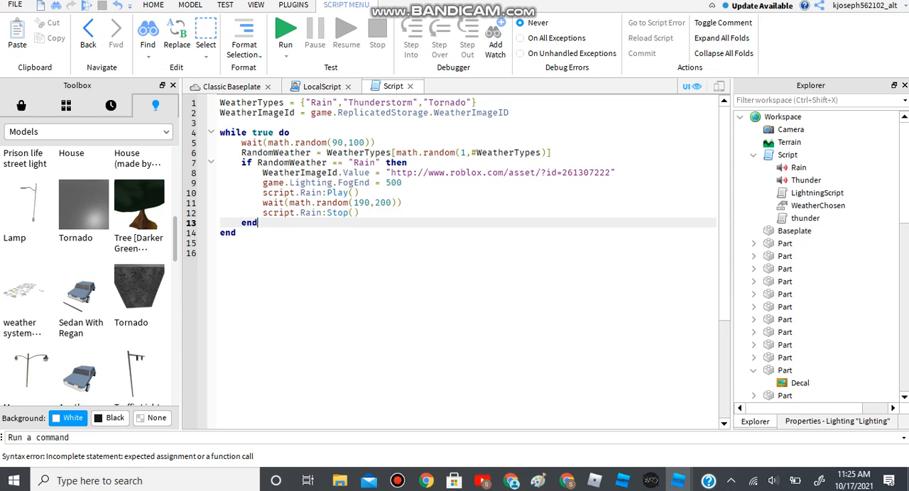
key(Up)
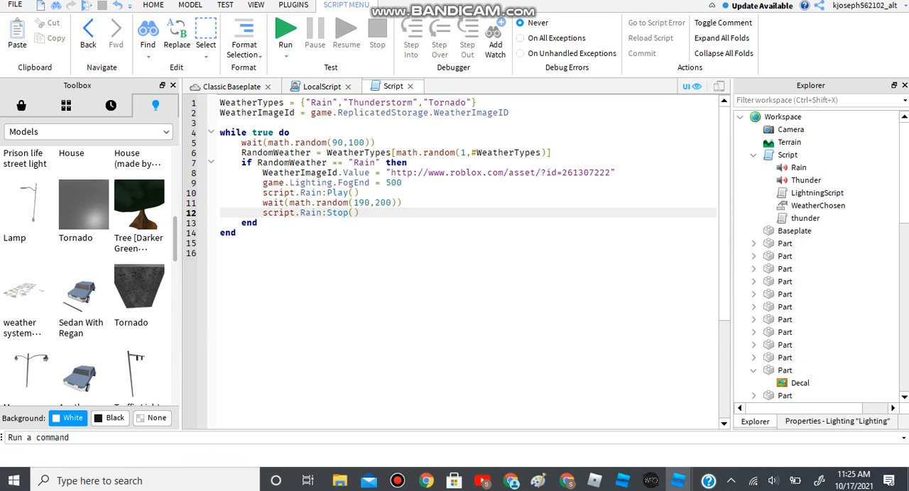
key(Return)
text(game.Li)
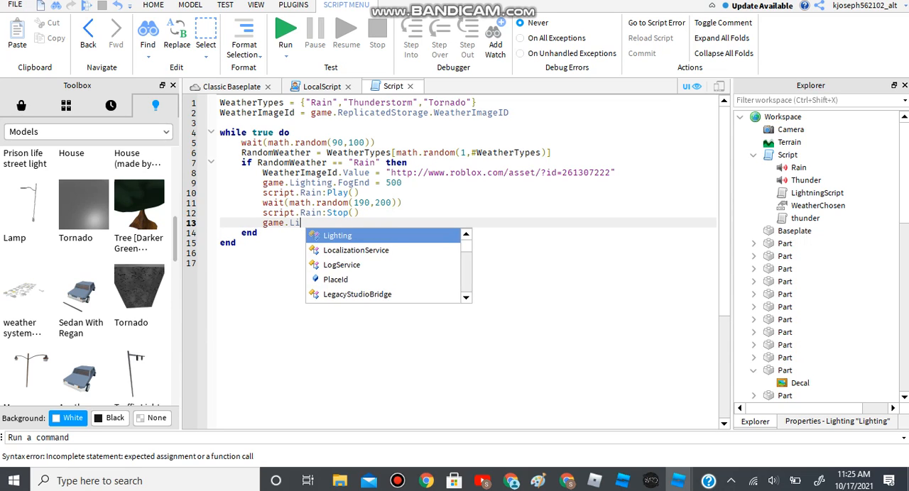
text(ghting.Fog)
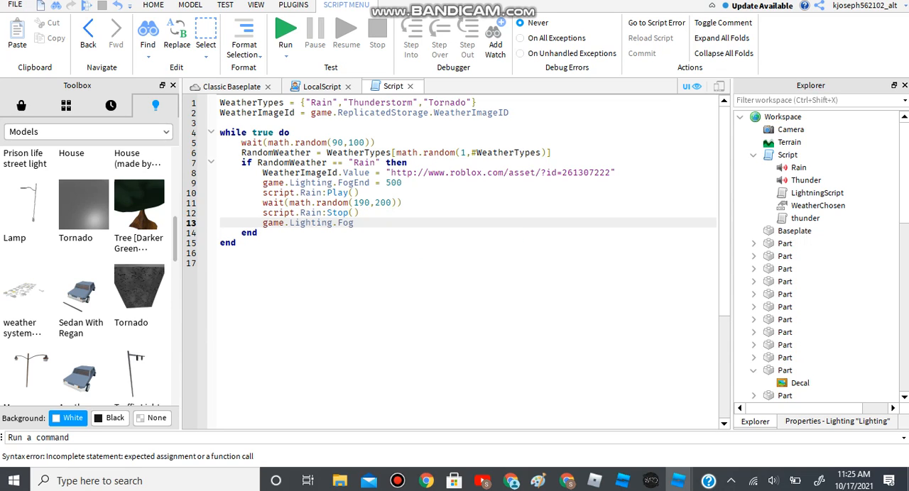
text(Color)
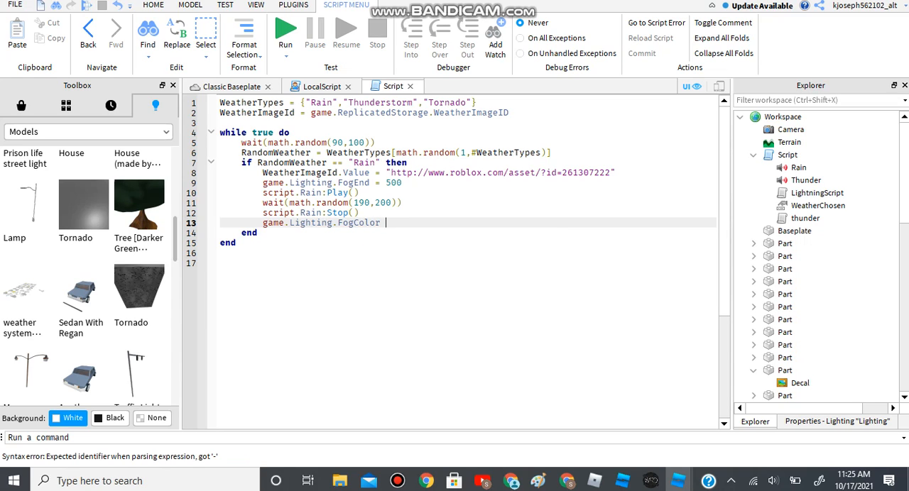
key(BackSpace)
key(BackSpace)
key(BackSpace)
key(BackSpace)
key(BackSpace)
key(BackSpace)
text(End)
text( = )
text(100000)
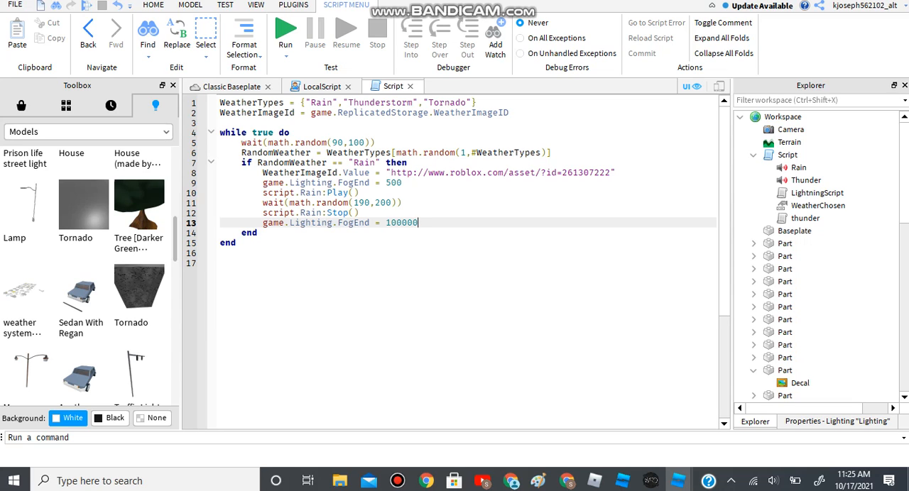
key(Return)
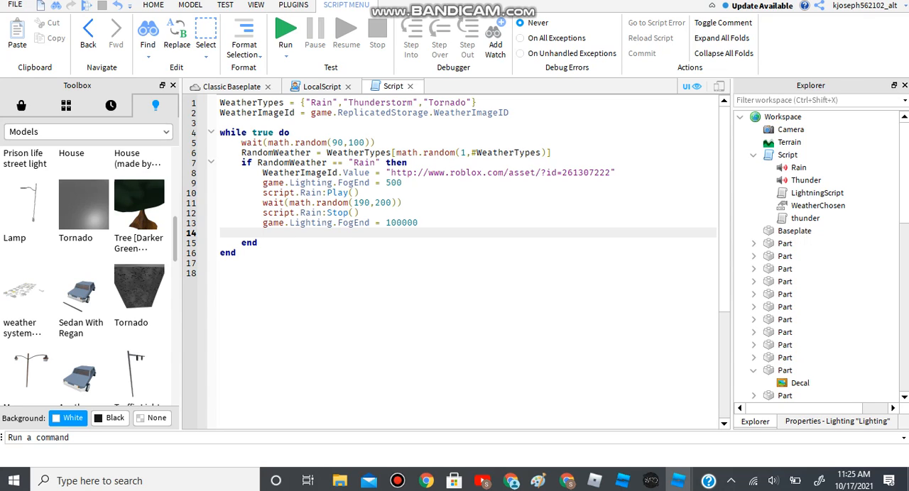
Start an elseif "Thunderstorm" branch with WeatherImageId.Value = "" and return to the baseplate scene.
key(BackSpace)
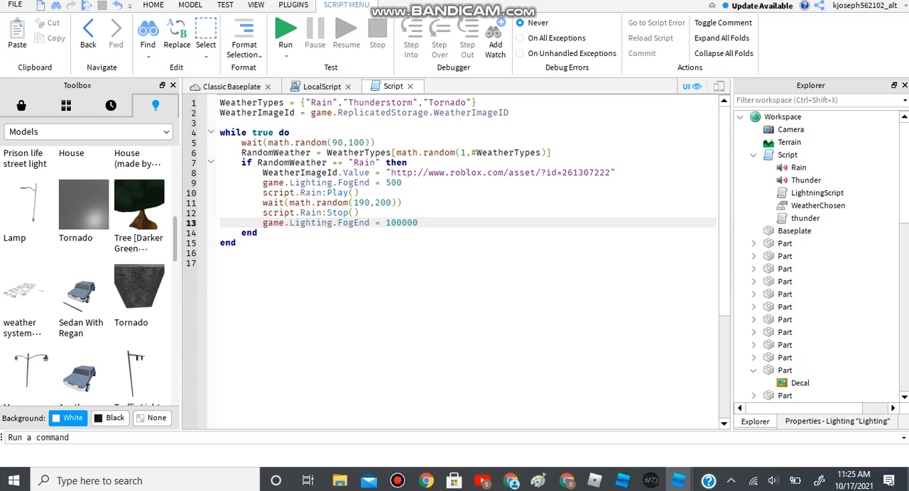
key(Return)
text(elseif)
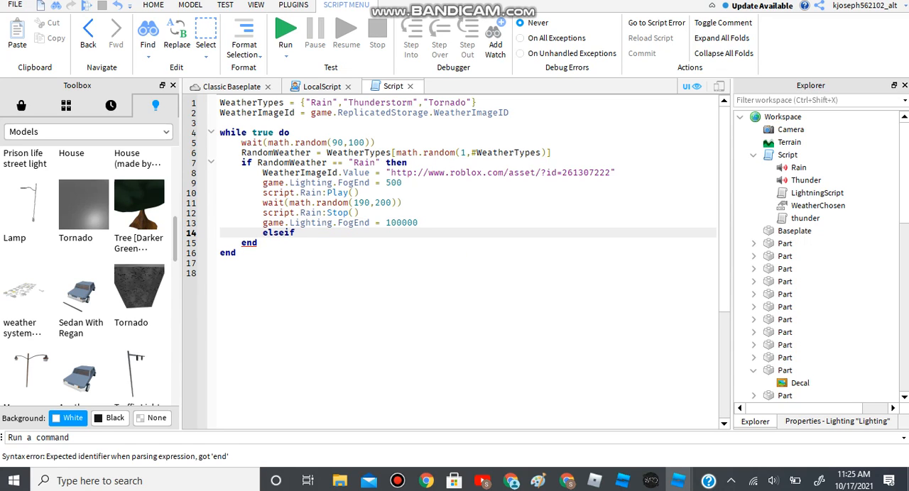
text( Rando)
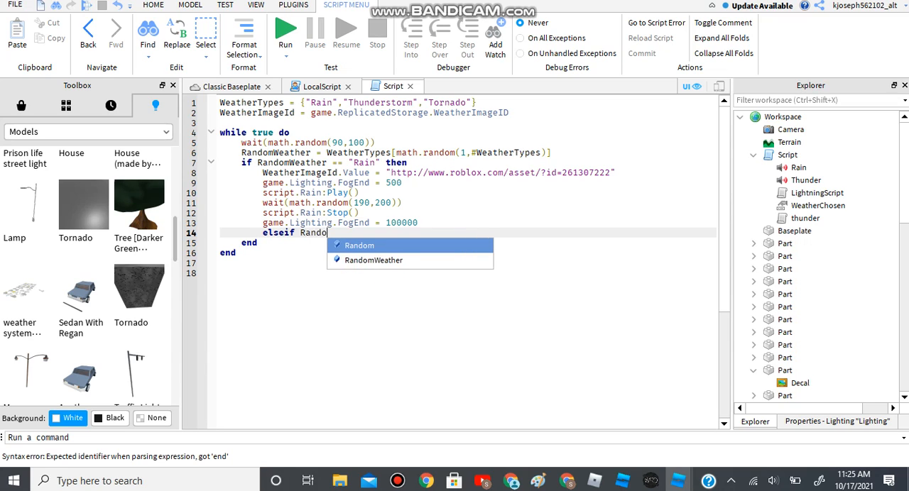
text(mWeather)
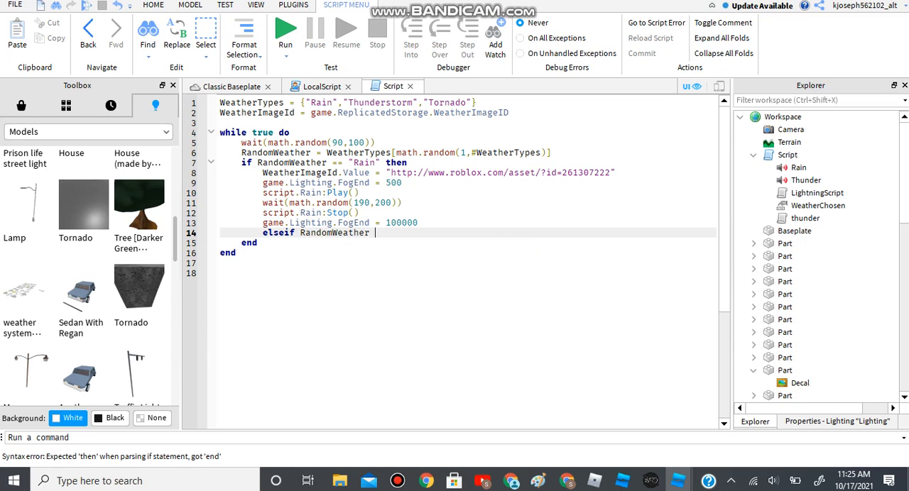
text(  ")
text(Thundersto)
text(e)
text(m )
text( t)
text(hen)
key(Return)
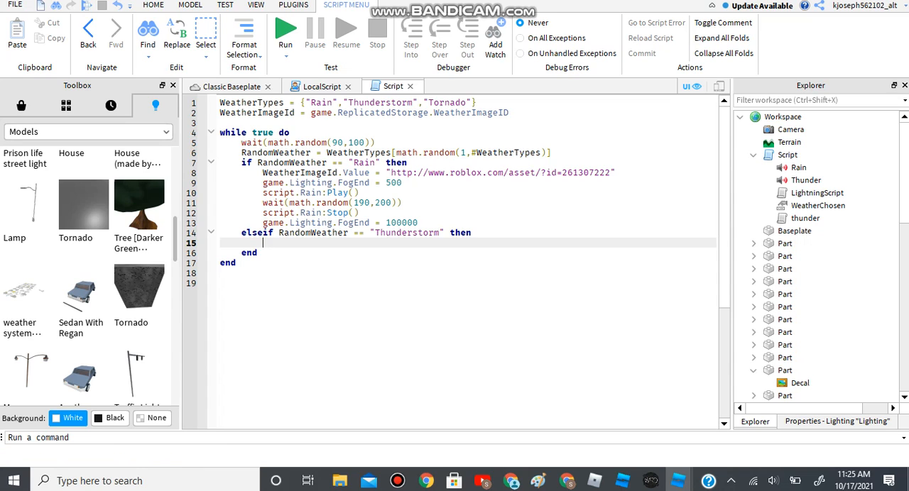
text(Weath)
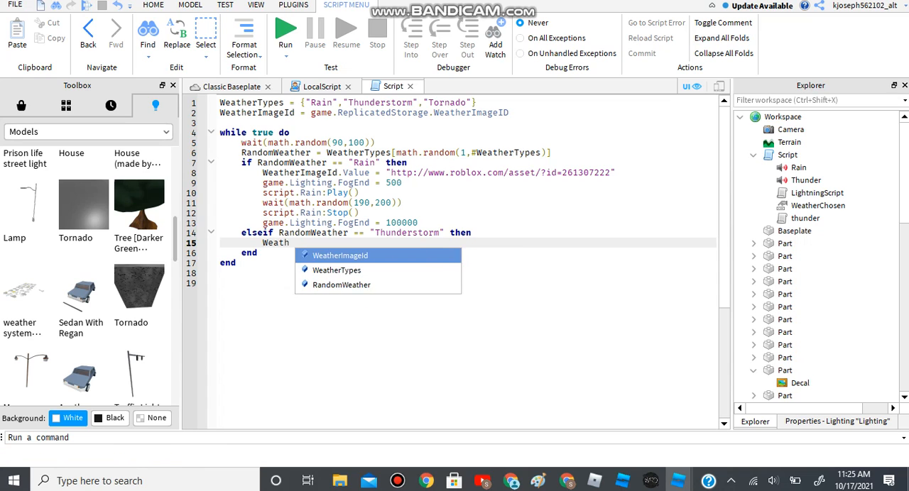
text(erImageI)
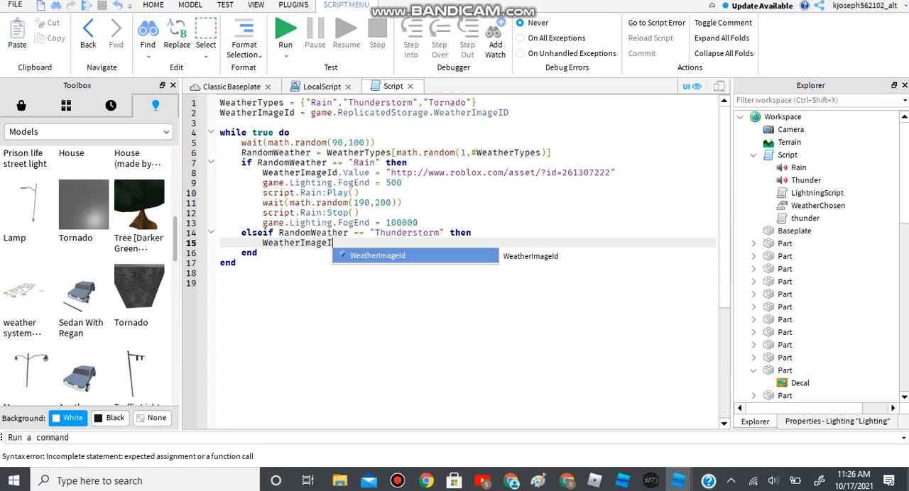
text(d.Va)
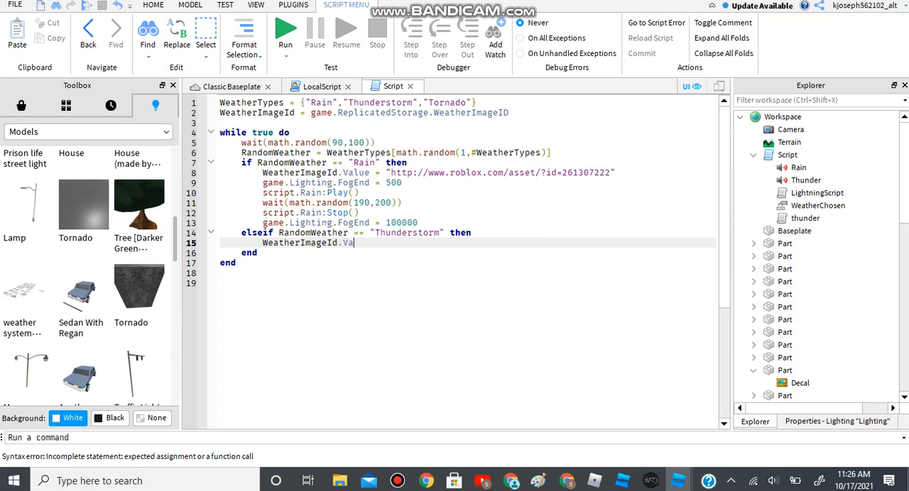
text(lue = ")
key(ctrl+Tab)
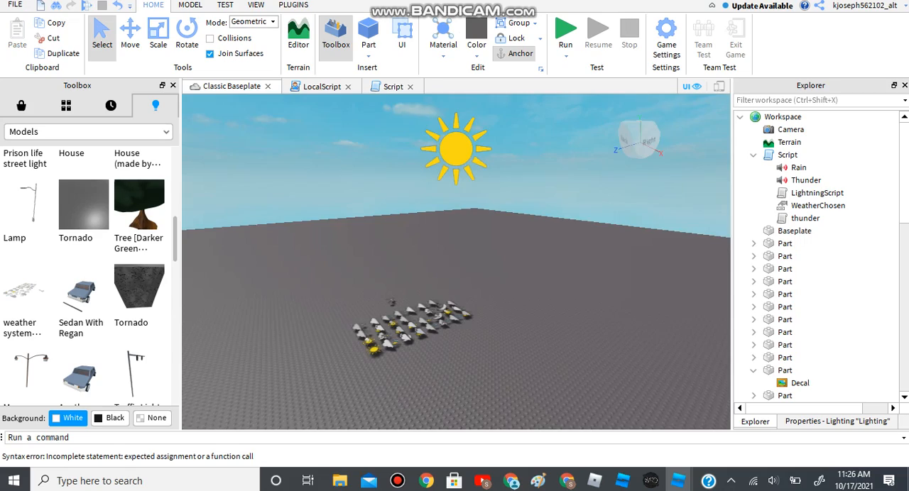
Orbit over the weather icons and select one icon part's Decal.
right_drag(455, 284, 497, 213)
scroll(454, 284, up, 5)
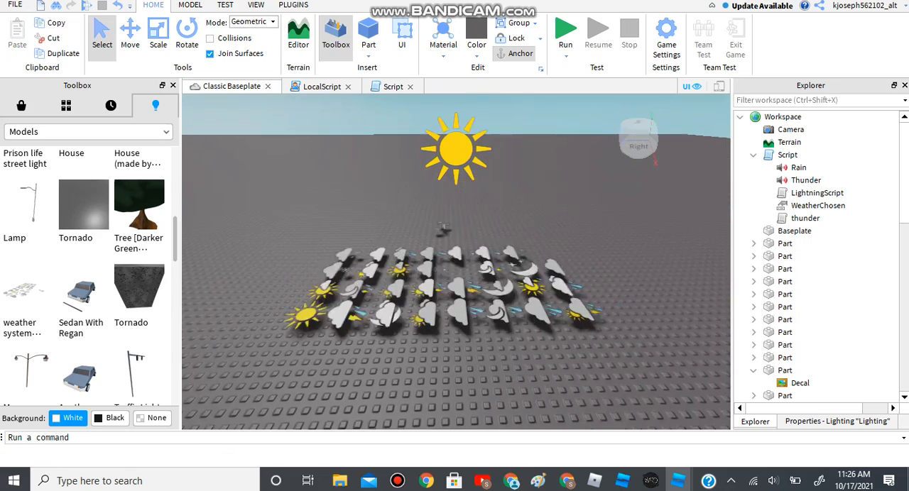
scroll(454, 284, up, 5)
right_drag(454, 284, 483, 248)
mouse_move(455, 284)
right_down()
mouse_move(398, 227)
mouse_move(355, 213)
right_up()
right_drag(454, 320, 426, 248)
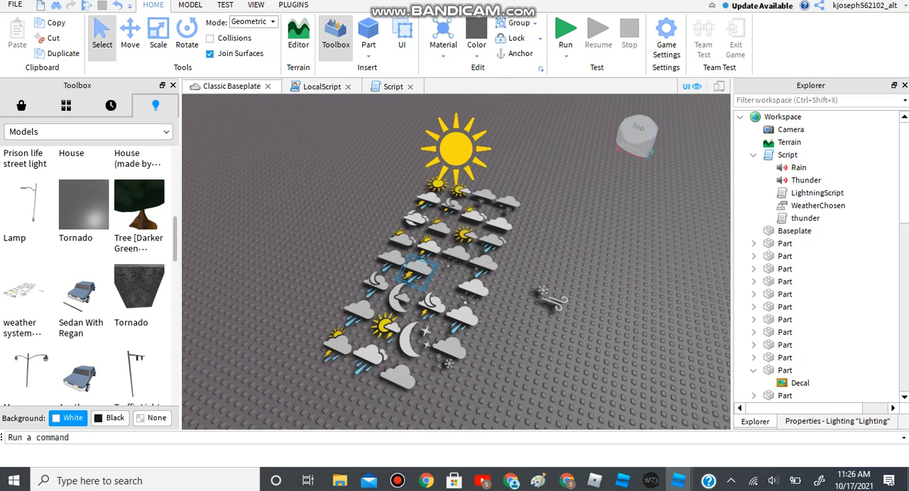
click(416, 272)
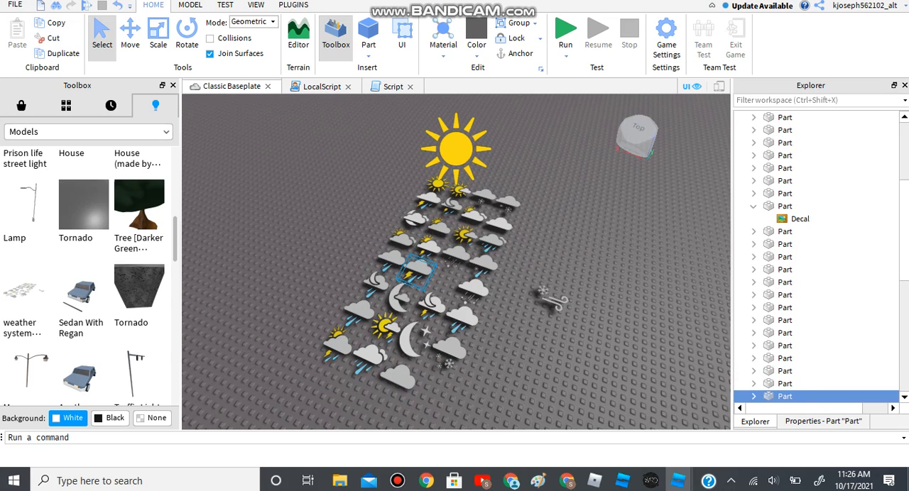
key(Right)
key(Right)
Copy the decal's Texture asset address from its properties.
click(827, 421)
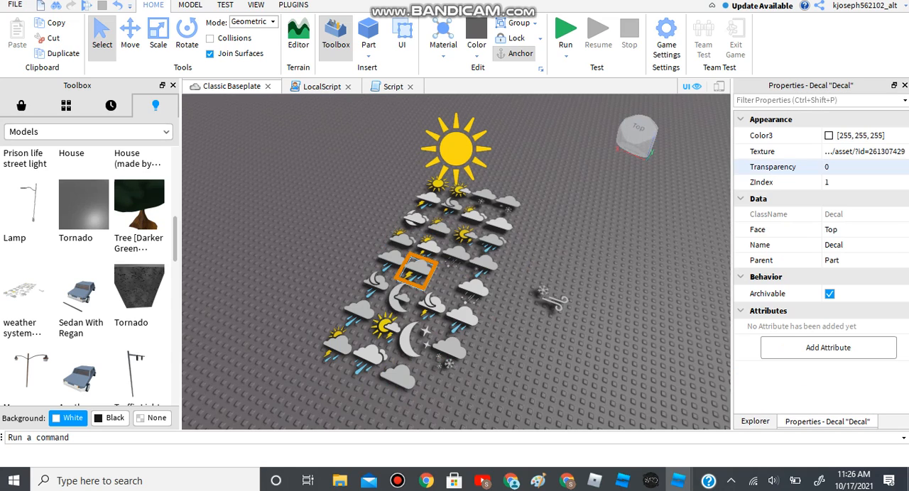
click(774, 151)
right_click(863, 152)
click(856, 212)
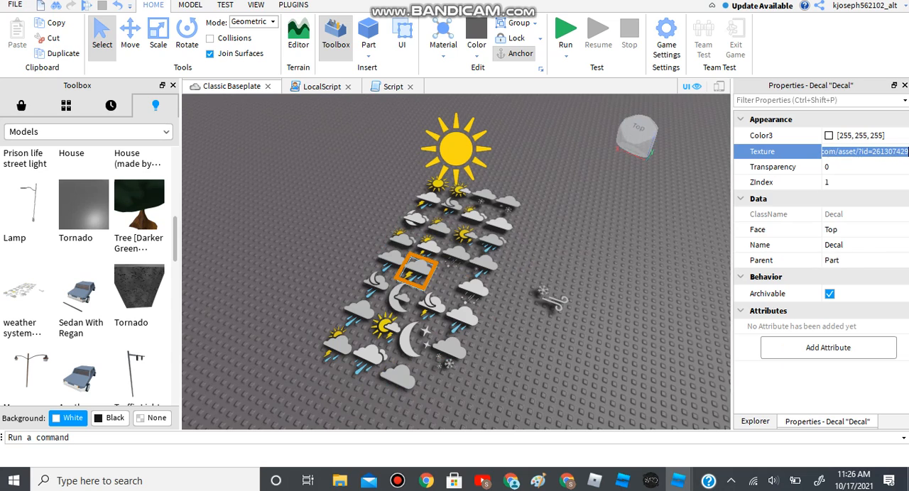
Close the LocalScript and paste the asset address into the Thunderstorm image value quotes.
click(393, 86)
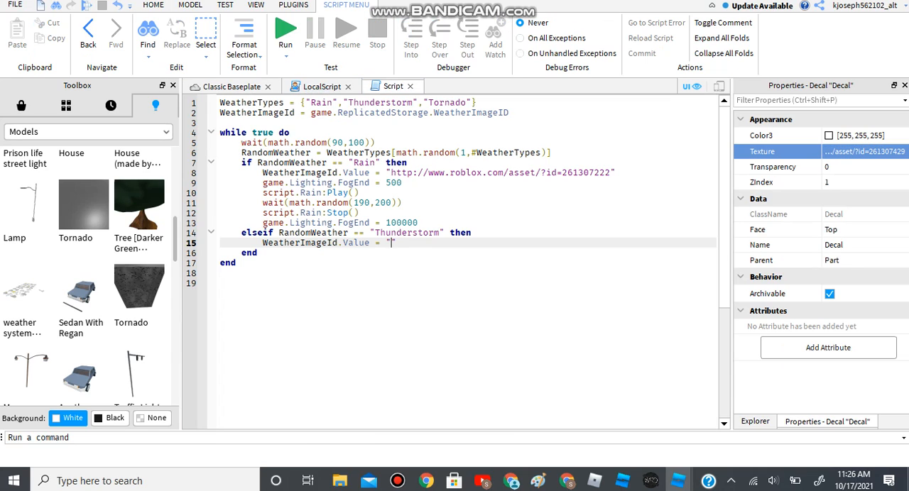
click(347, 86)
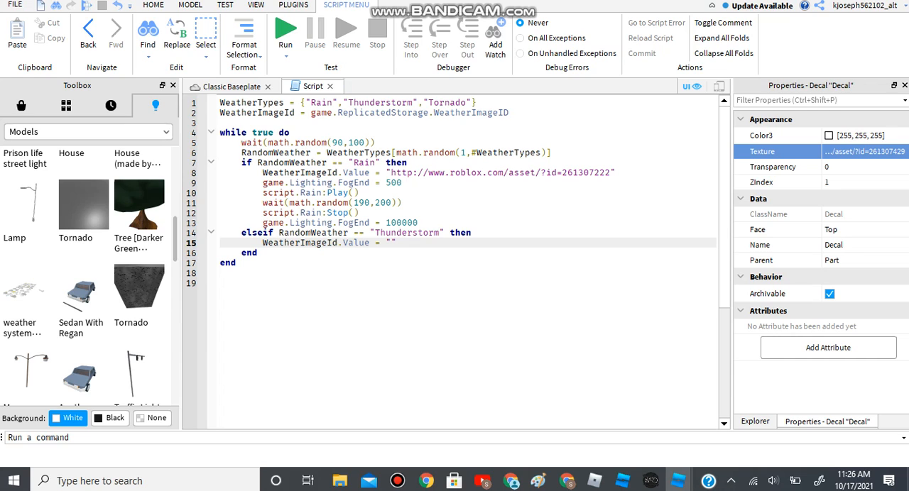
right_click(391, 242)
click(440, 55)
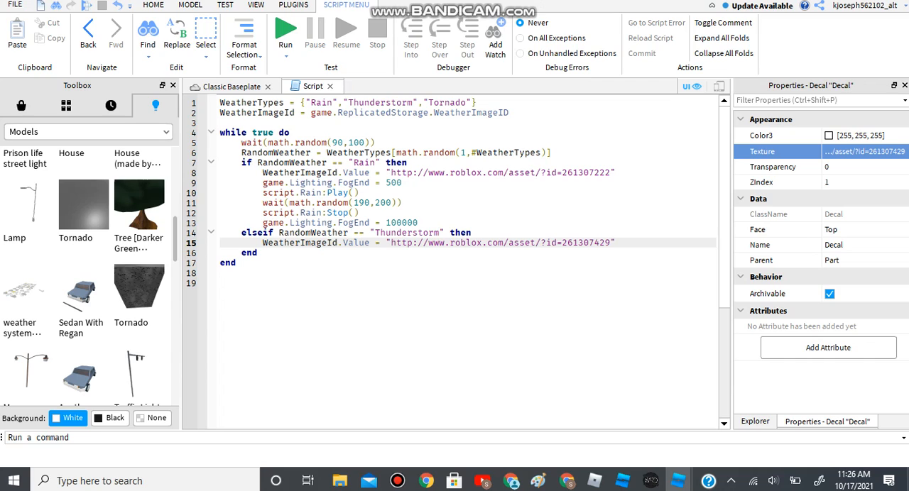
key(Return)
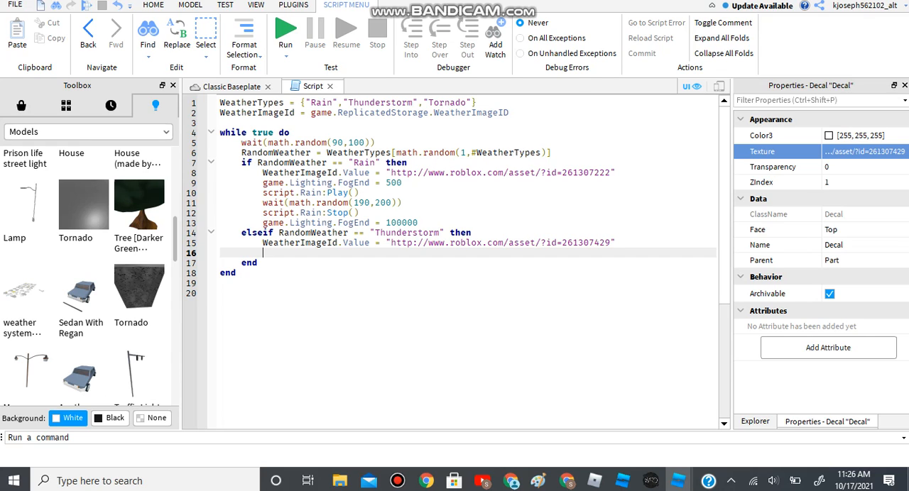
text(g)
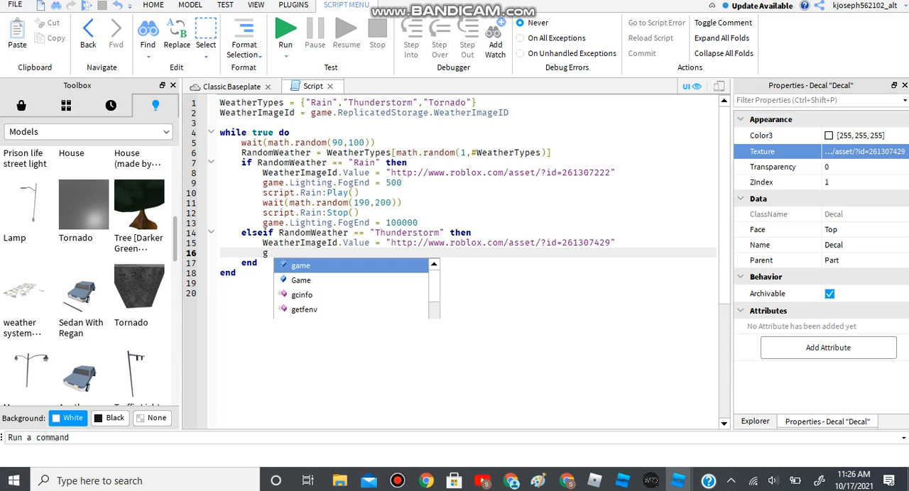
text(ame.Lighting)
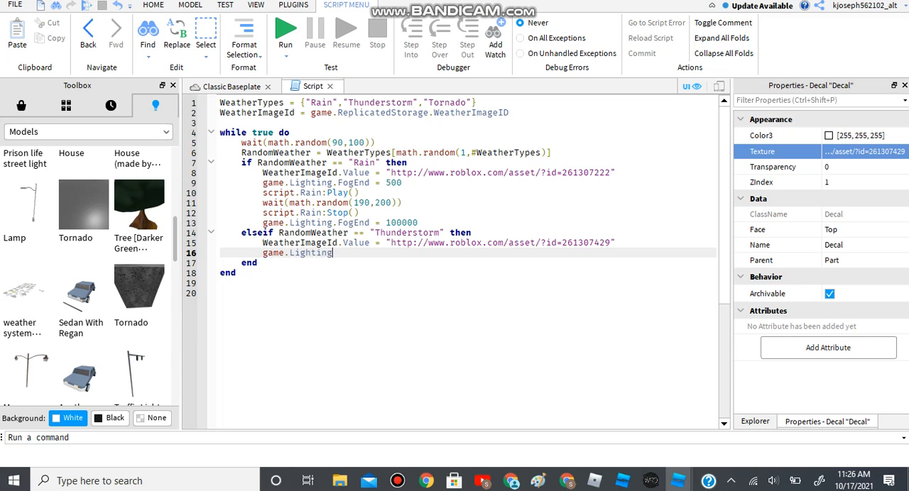
text(.FogEn)
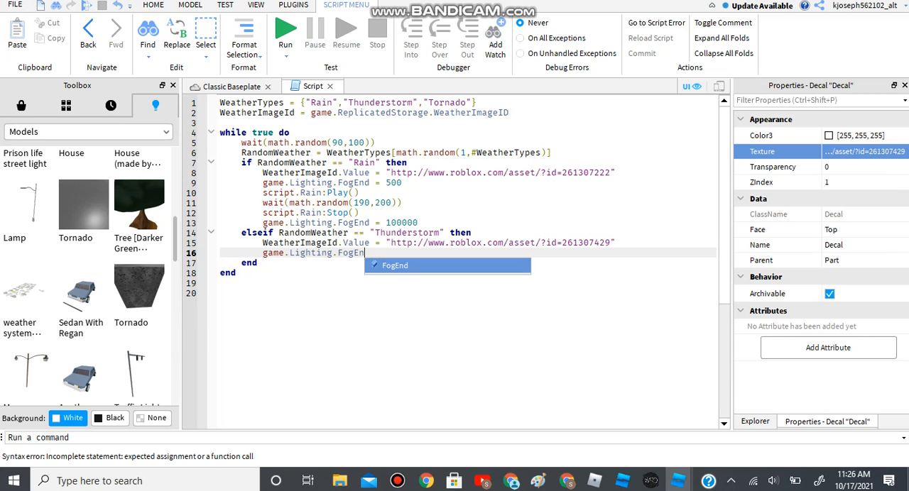
text(d = 500)
Add game.Lighting.FogEnd = 500 and script.Rain:Play() lines, then begin the thunder Disabled line.
key(Return)
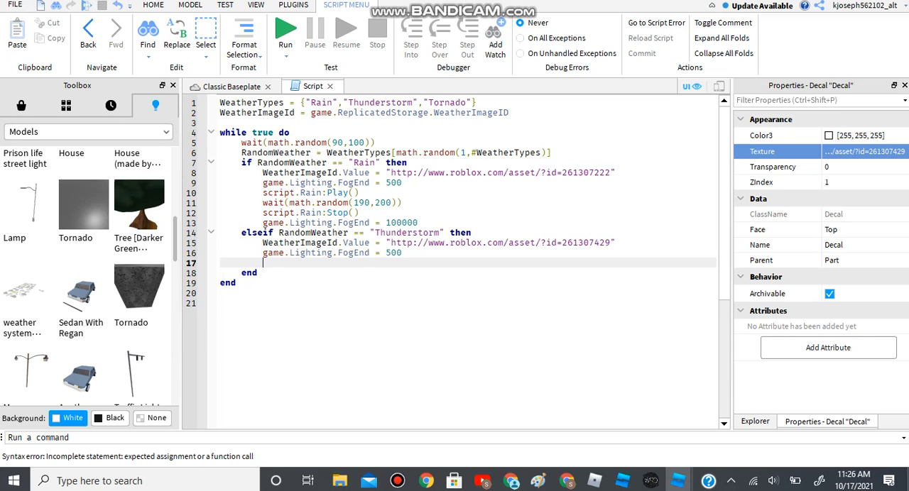
text(script.Ri)
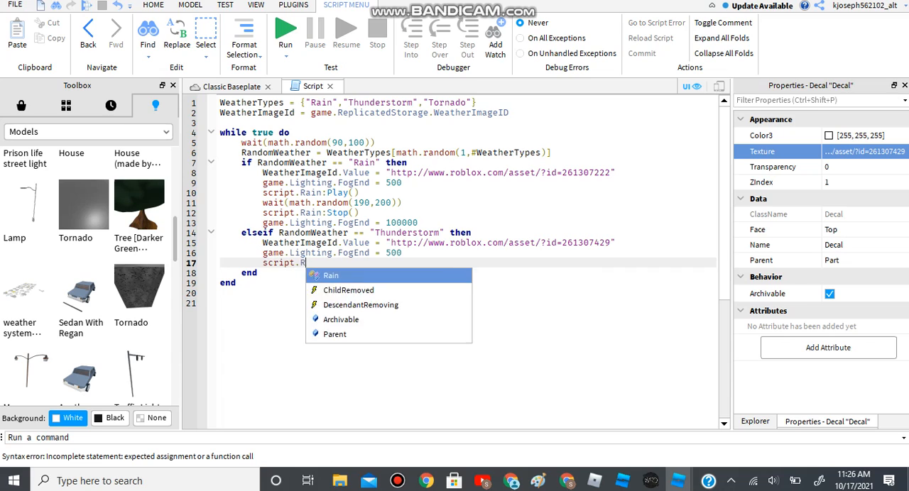
text(ain)
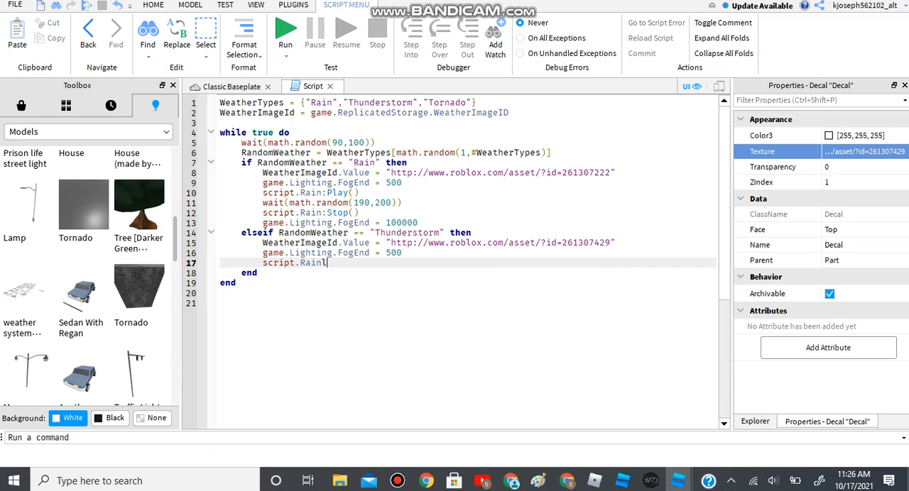
text(l;)
key(BackSpace)
key(BackSpace)
text(:P)
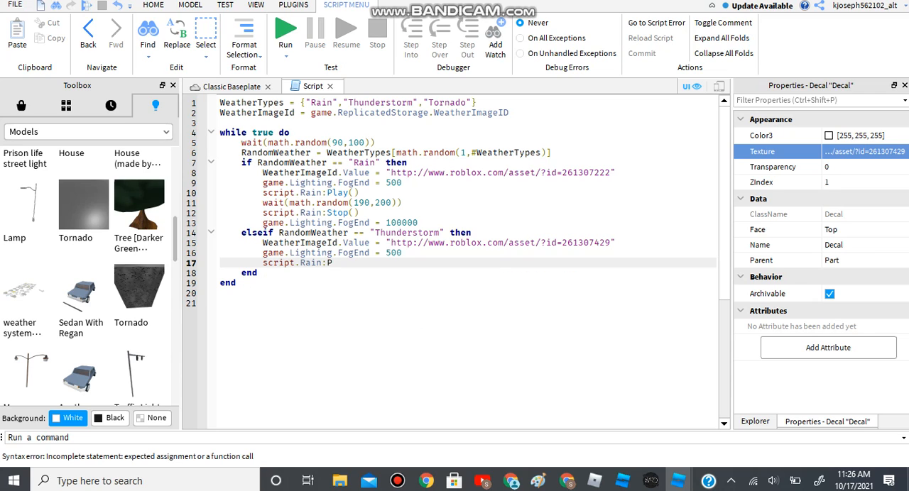
text(lay())
key(Right)
key(Return)
text(thun)
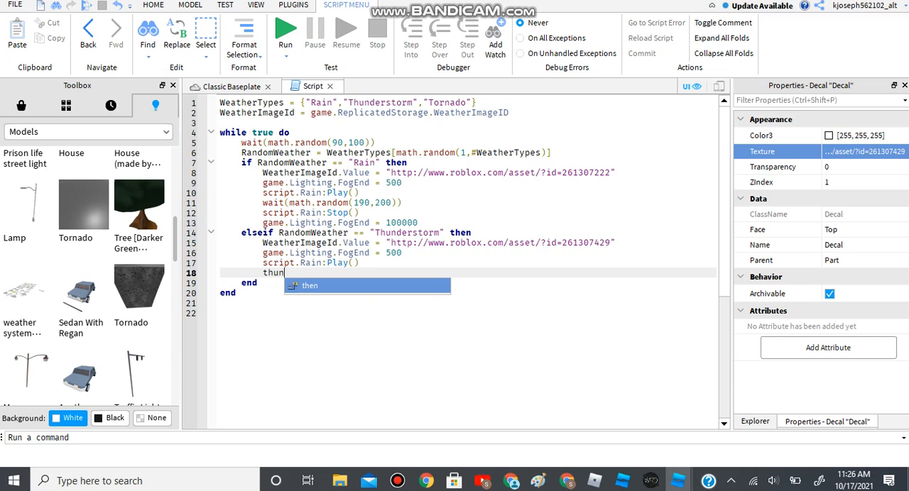
text(dd)
key(BackSpace)
key(BackSpace)
key(BackSpace)
key(BackSpace)
key(BackSpace)
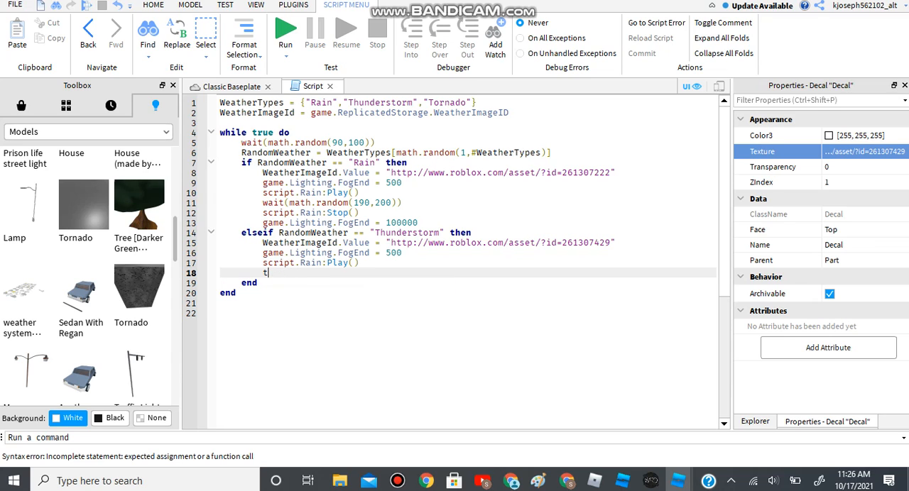
key(BackSpace)
text(script.)
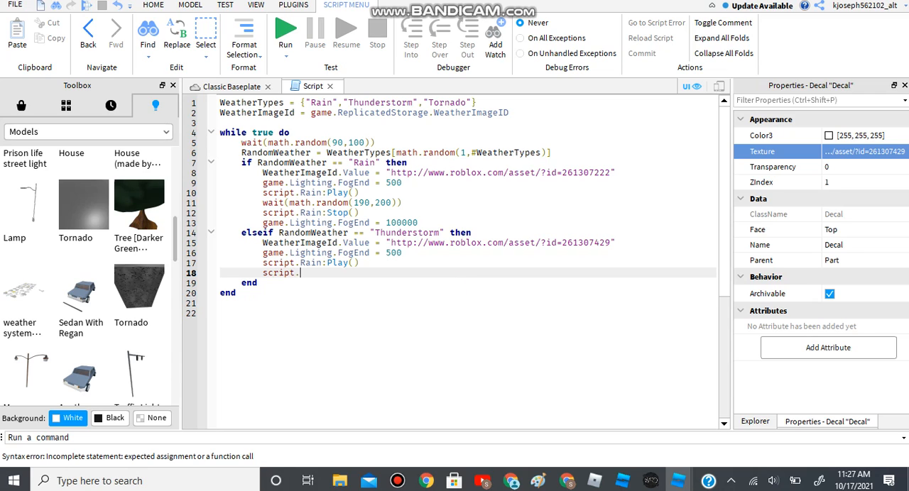
text(thunder)
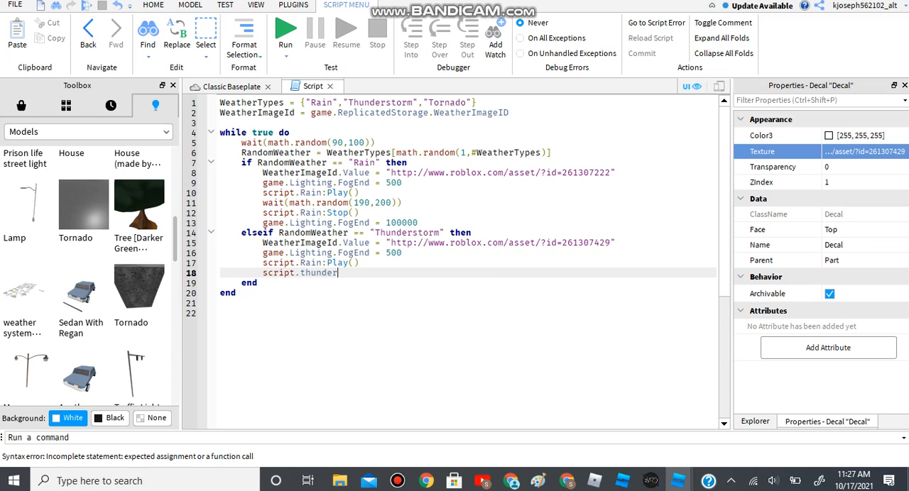
text(.Disa)
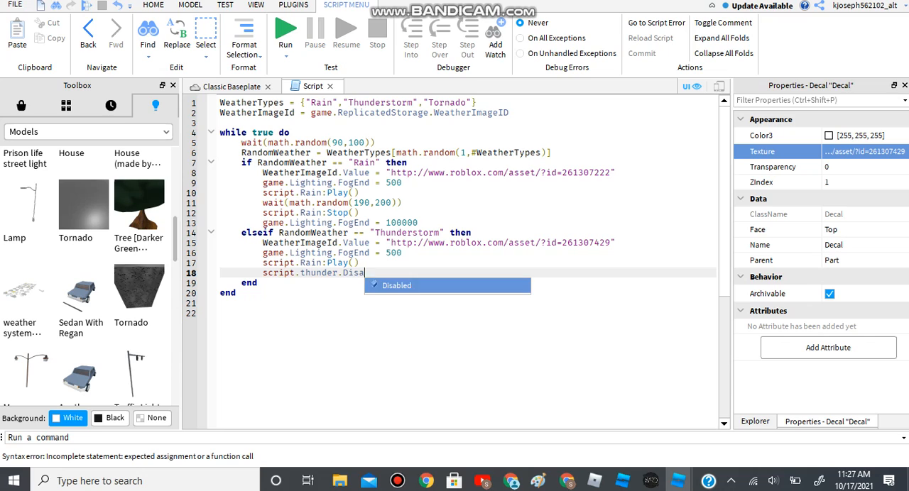
text(bled = fals)
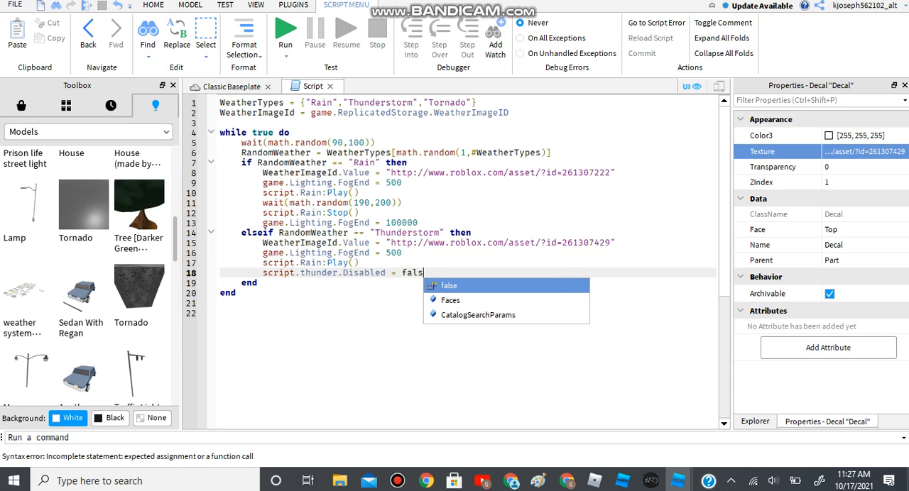
text(e)
Enable thunder and LightningScript (Disabled = false) and add the 190–200 second wait.
key(Return)
text(scri)
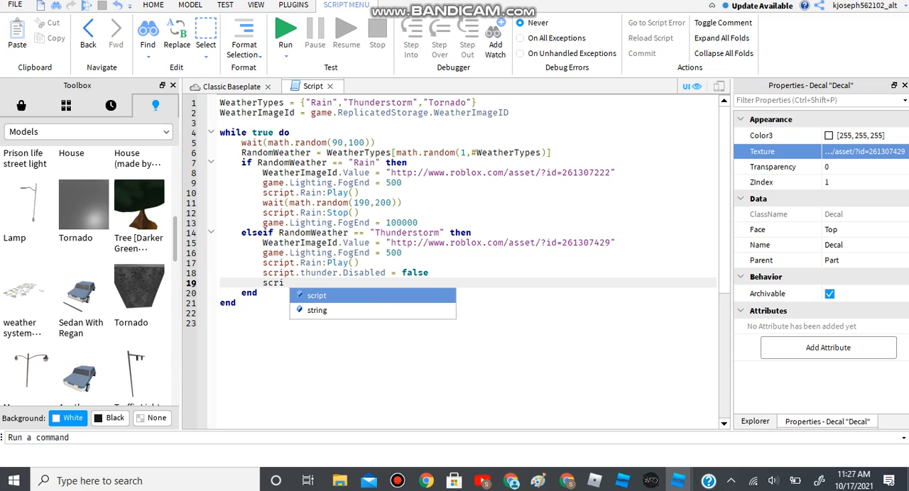
text(pt.Lightnin)
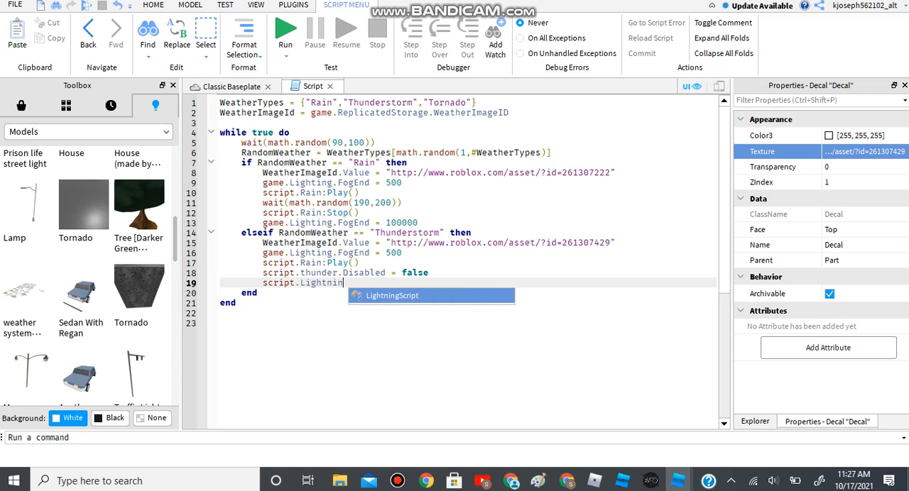
text(gScri)
key(Tab)
text(.)
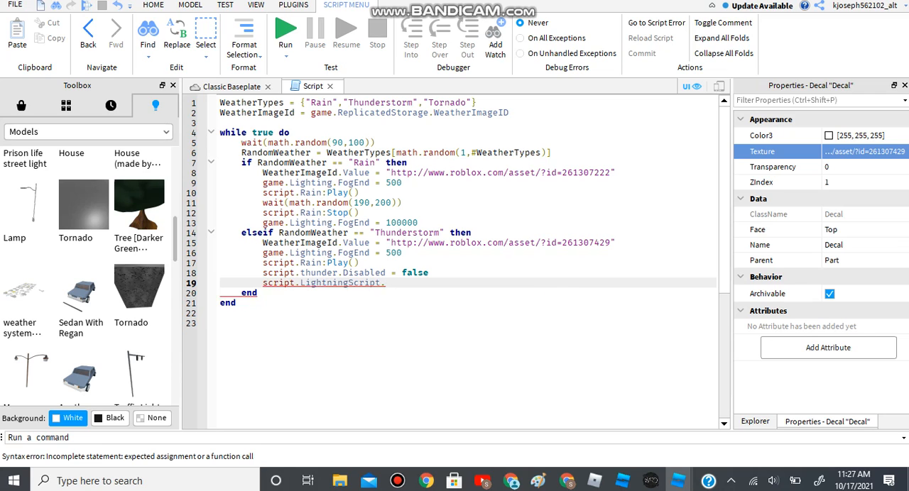
text(Disable)
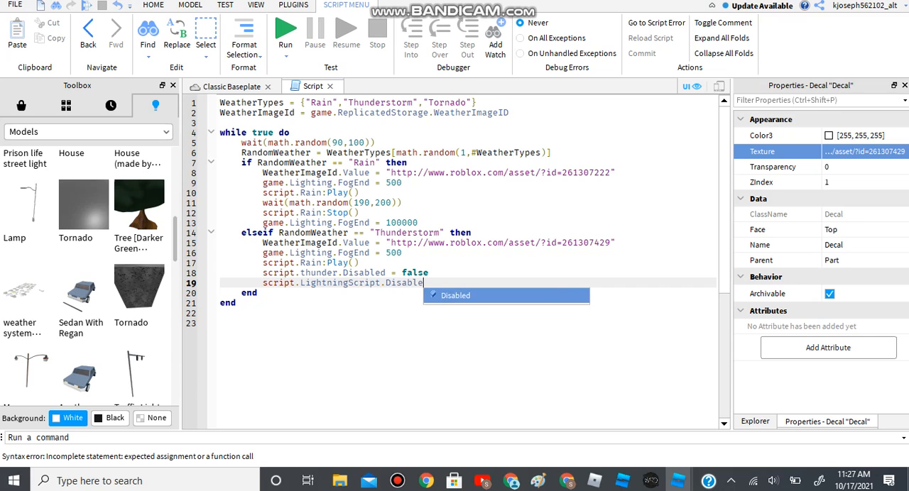
text(d = fals)
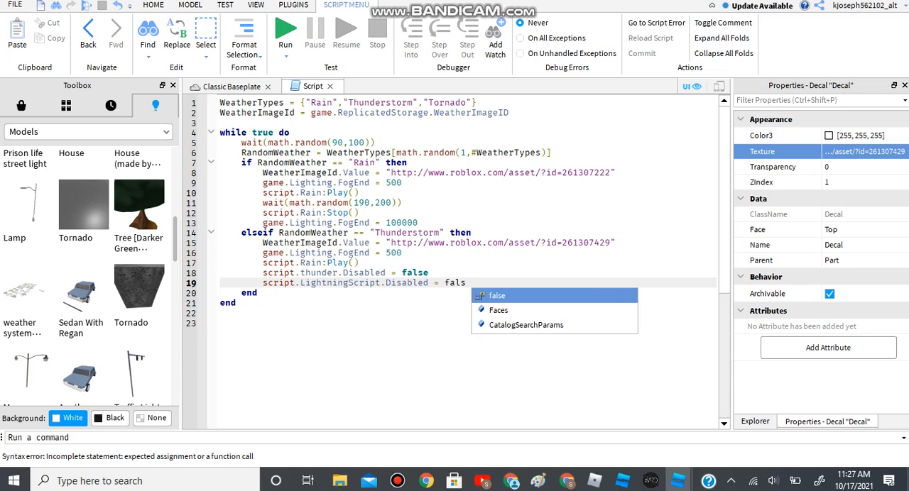
text(e)
key(Return)
text(wait()
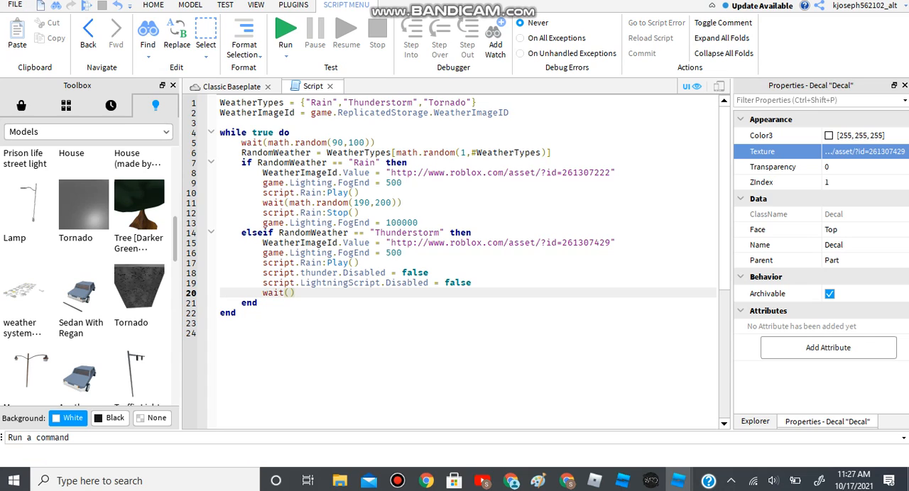
text(math.rand)
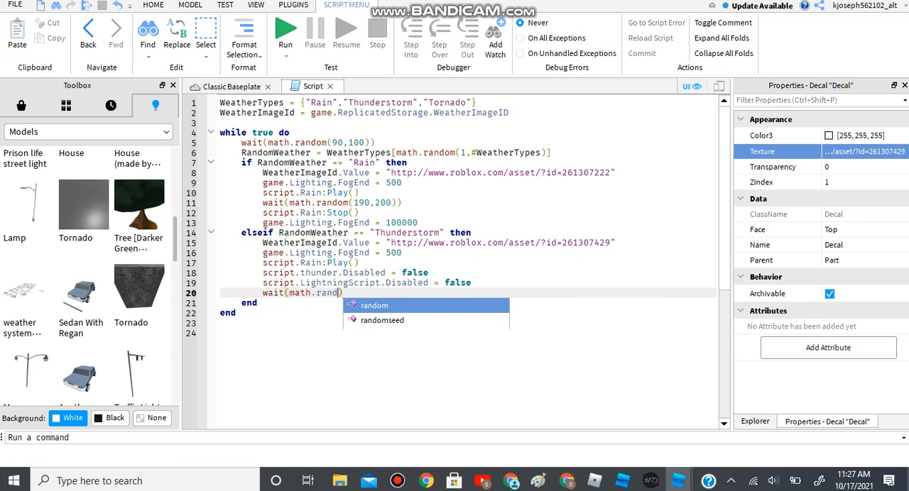
text(om(190))
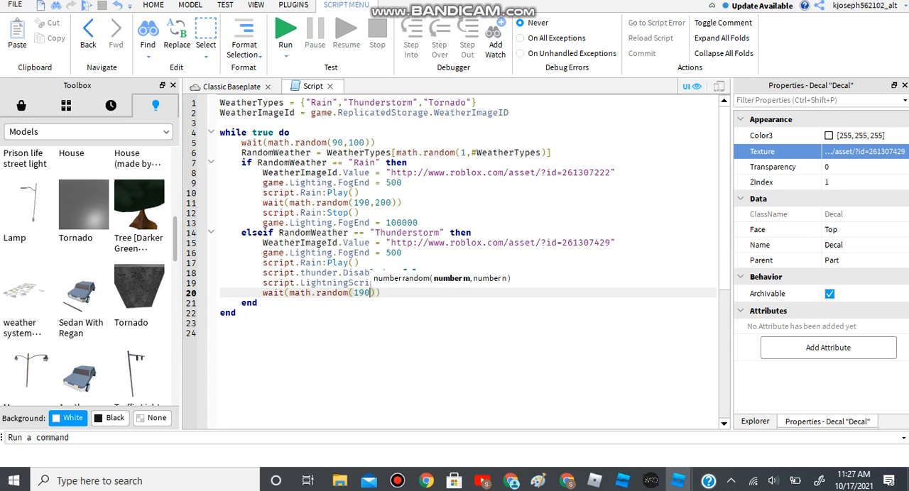
text(.)
key(BackSpace)
text(,)
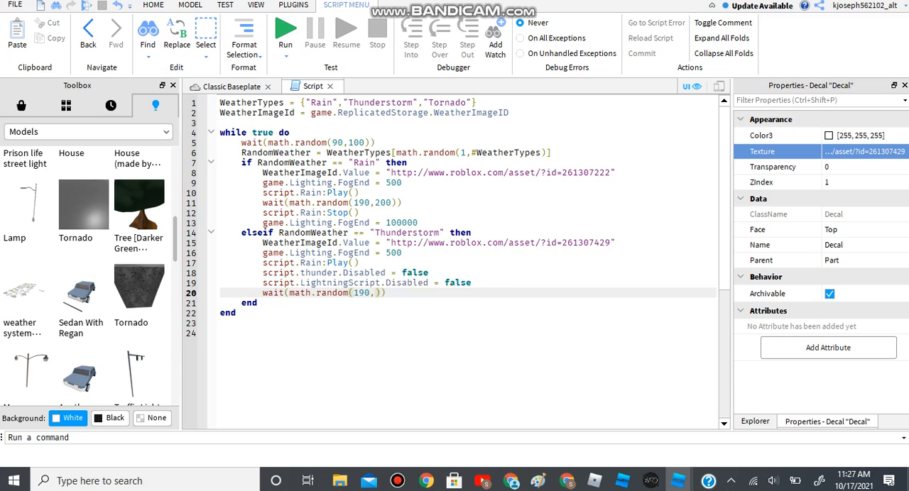
text(200)
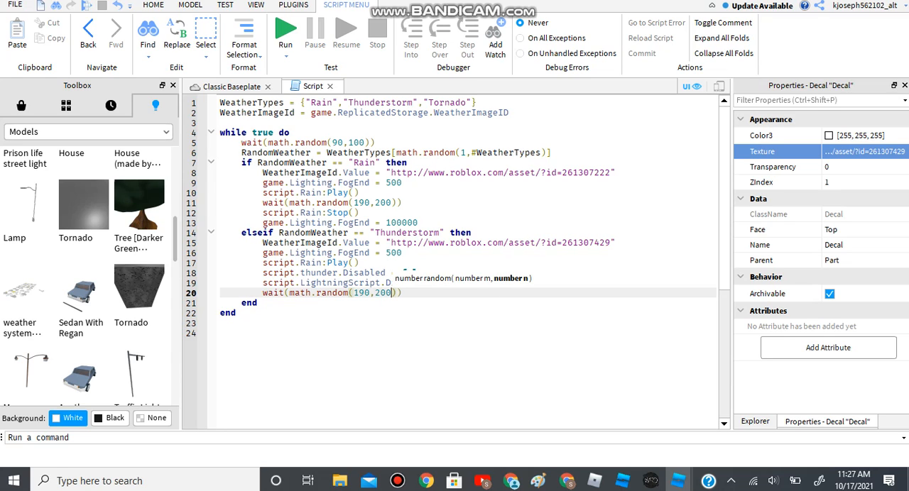
key(Escape)
key(Return)
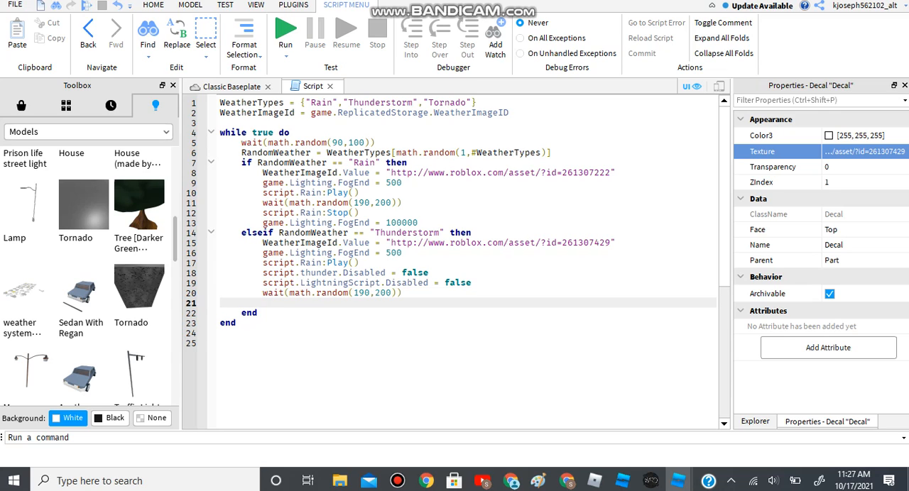
text(ga)
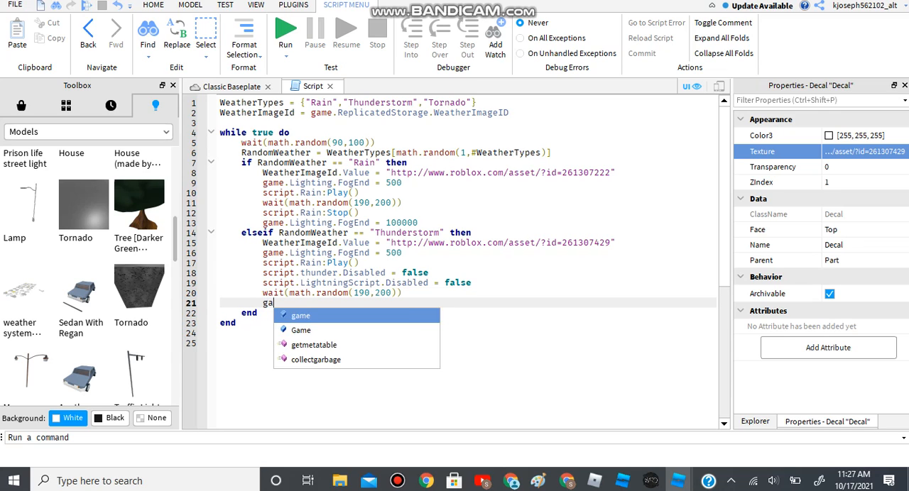
text(me.Lighting)
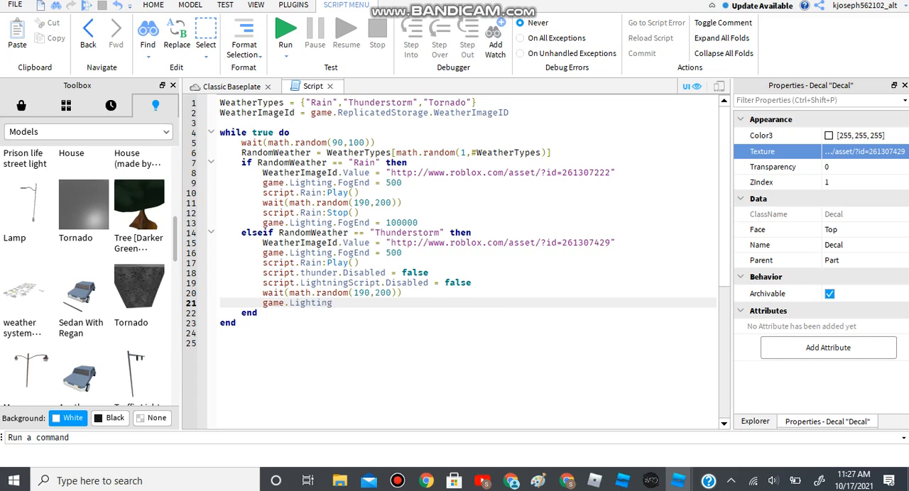
text(.D)
Reset FogEnd and add script.Rain:Stop() after the wait.
key(BackSpace)
text(Fo)
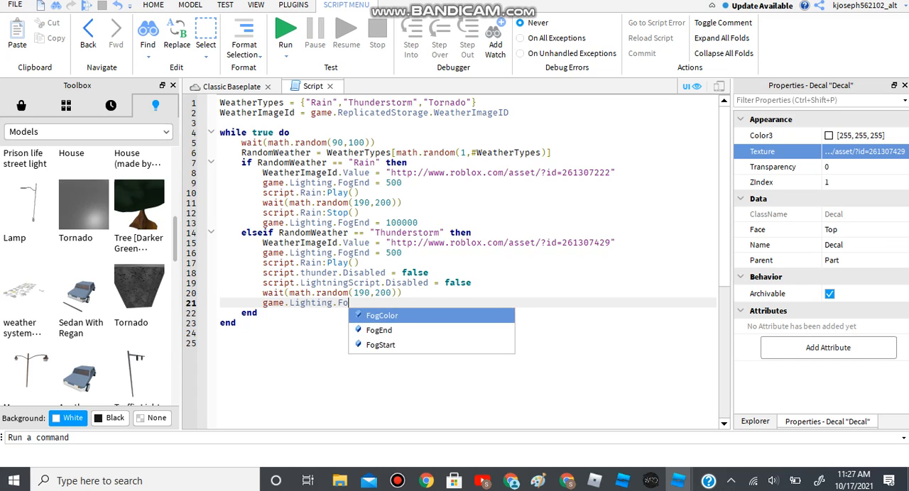
text(gEnd)
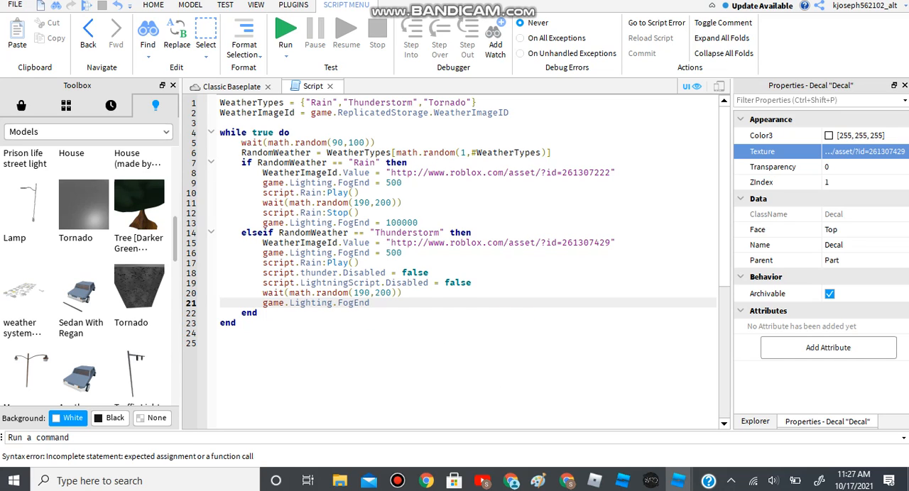
text( - 10)
text(0000)
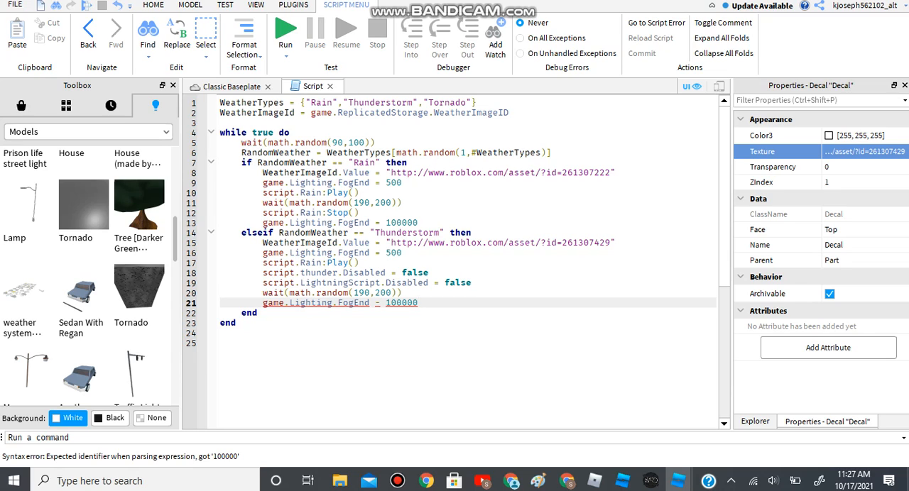
click(382, 302)
key(BackSpace)
text(=)
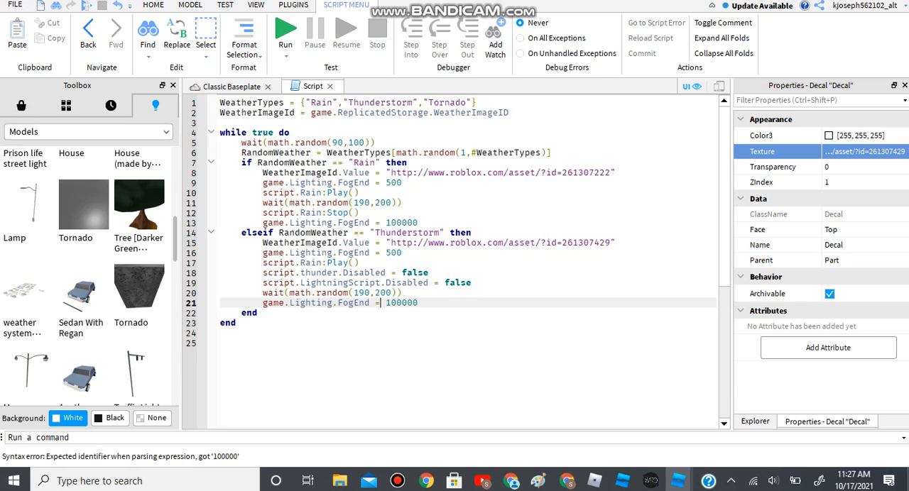
key(Return)
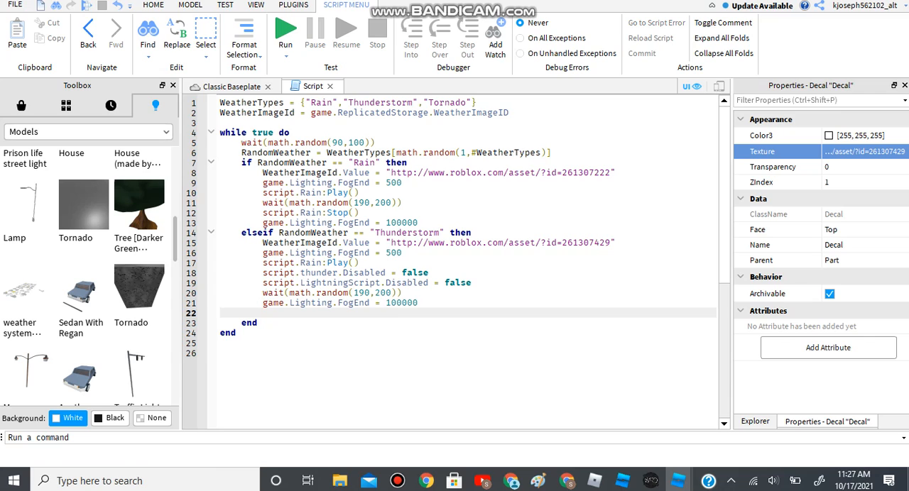
text(script.)
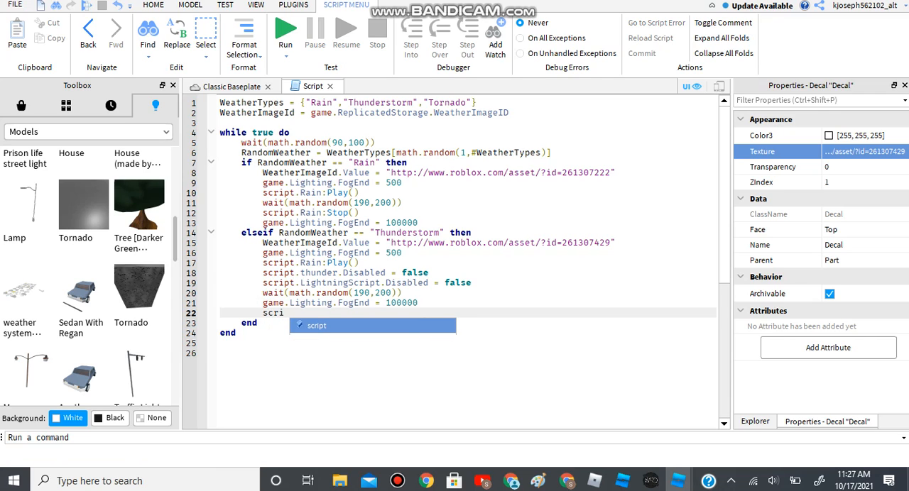
key(BackSpace)
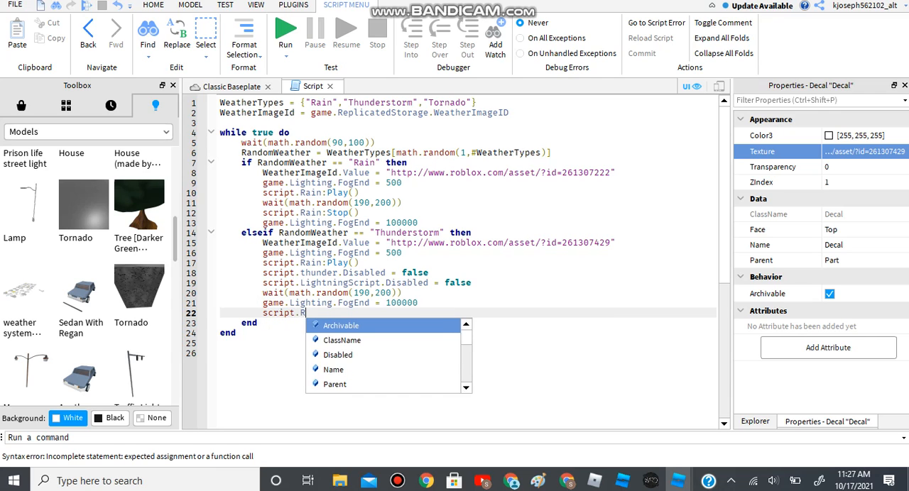
text(.Rain:Sto)
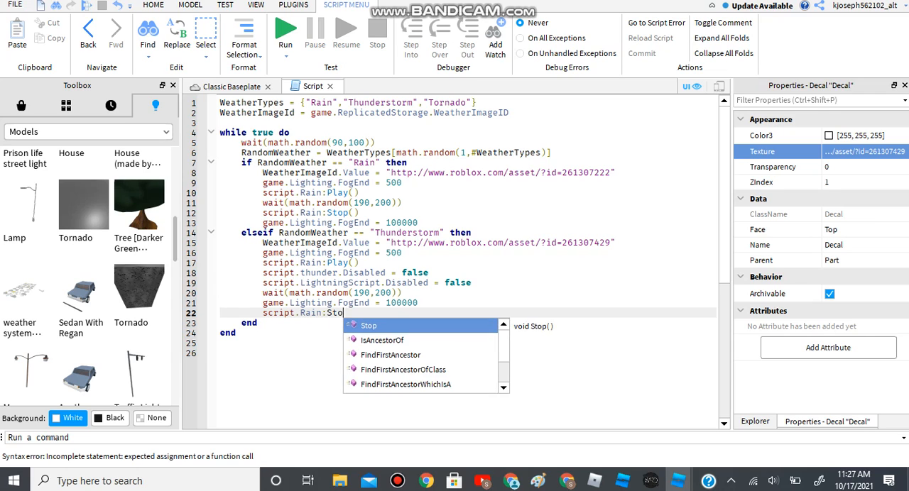
text(p())
key(Right)
key(Return)
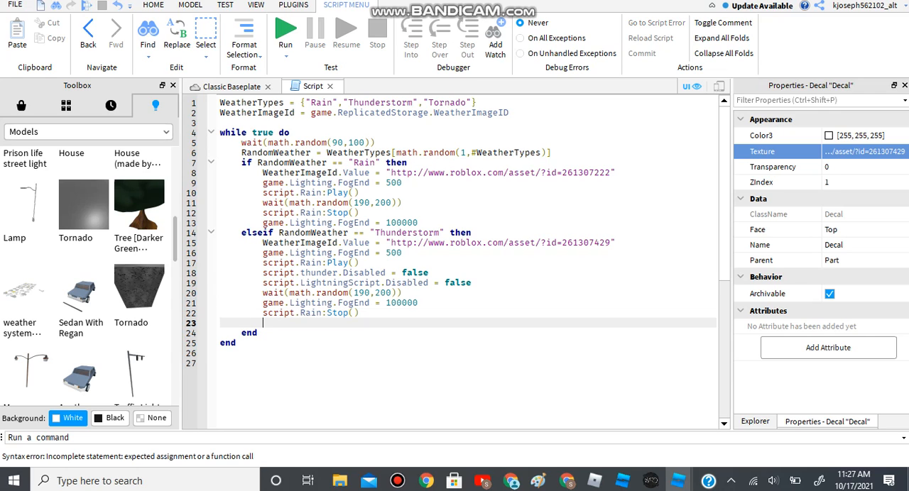
text(el)
Reset the thunder script, then select the whole Thunderstorm branch, lines 14–24.
key(BackSpace)
key(BackSpace)
text(script)
text(.thunder)
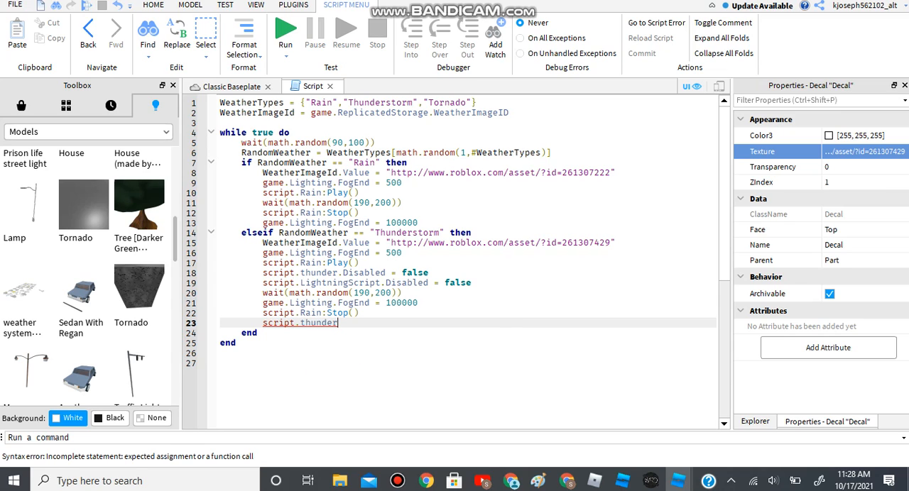
text(.Disabled =)
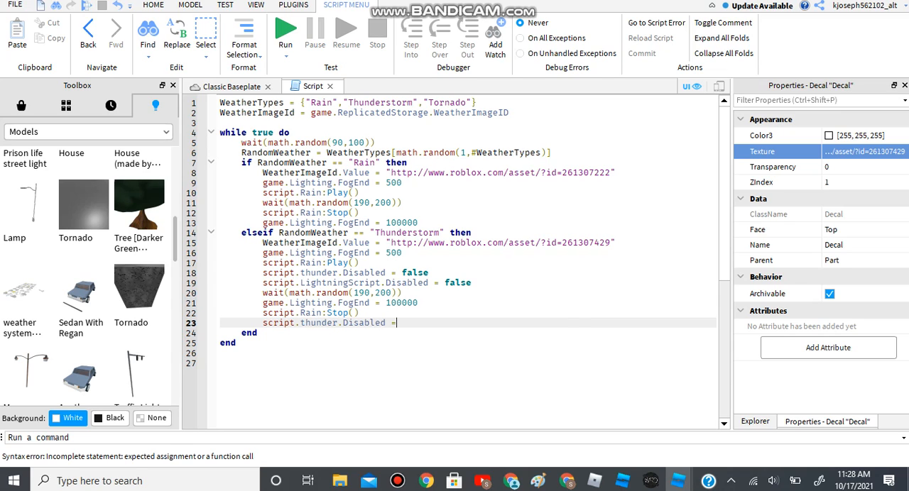
text( false)
key(Return)
text(s)
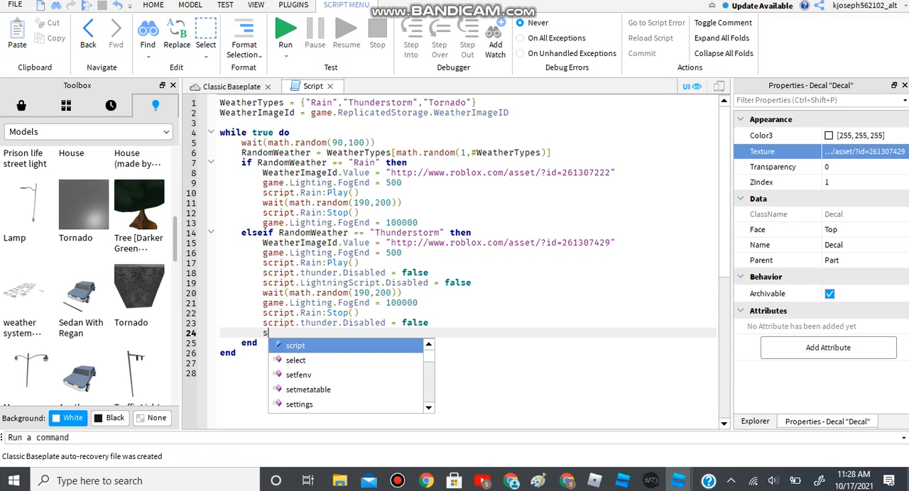
text(cript.Light)
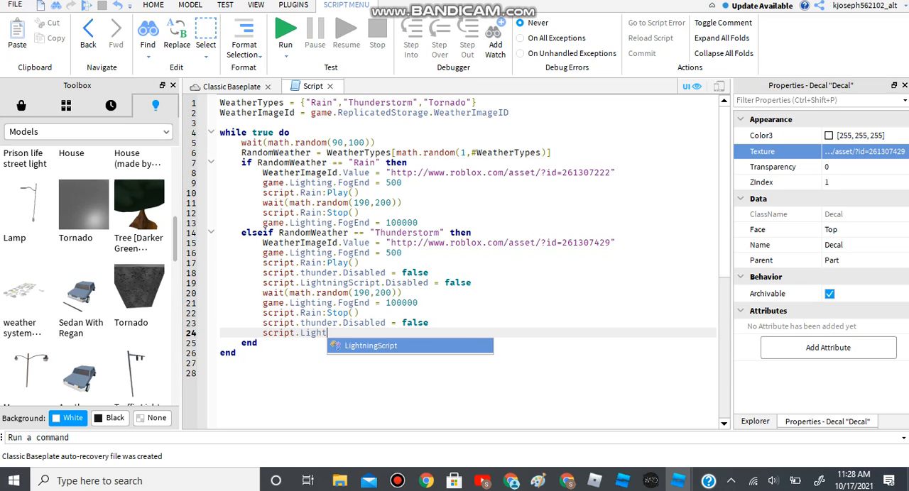
text(ningScript)
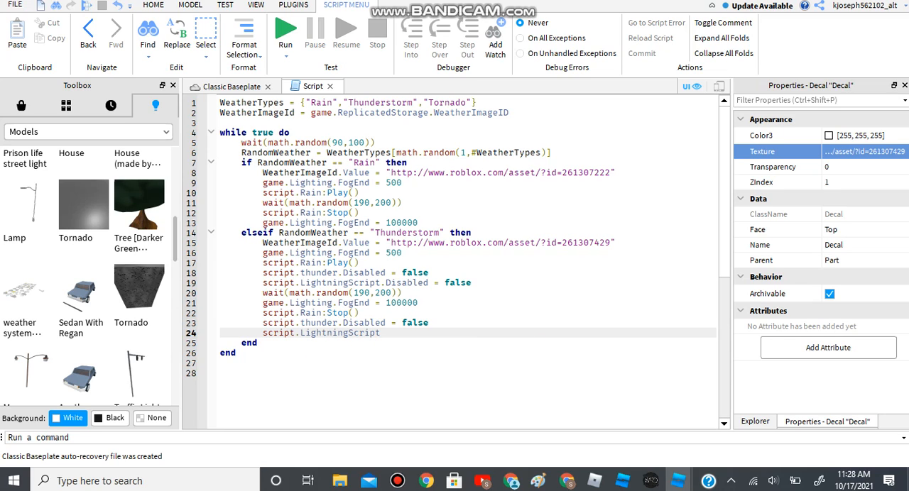
text(.Disab)
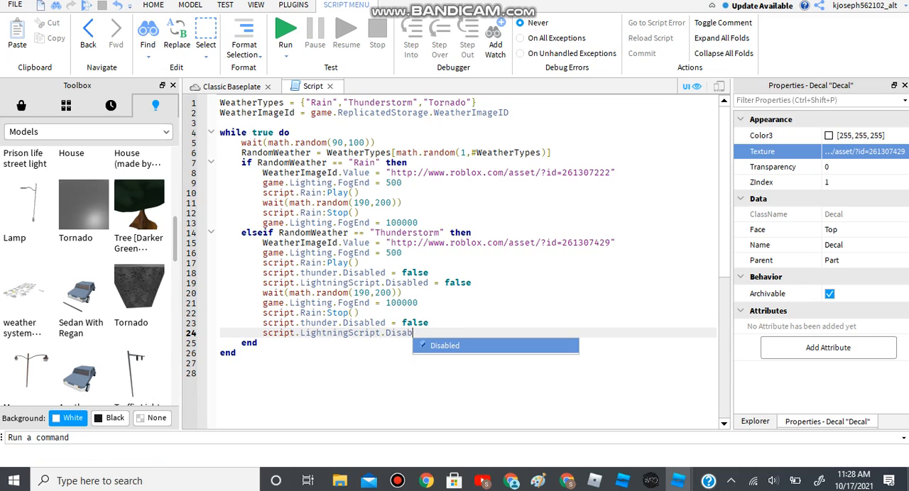
text(led = f)
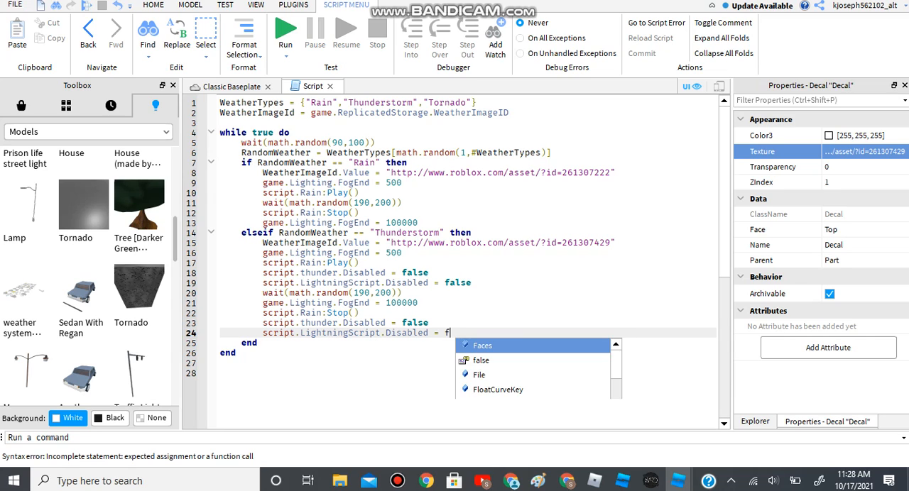
text(alse)
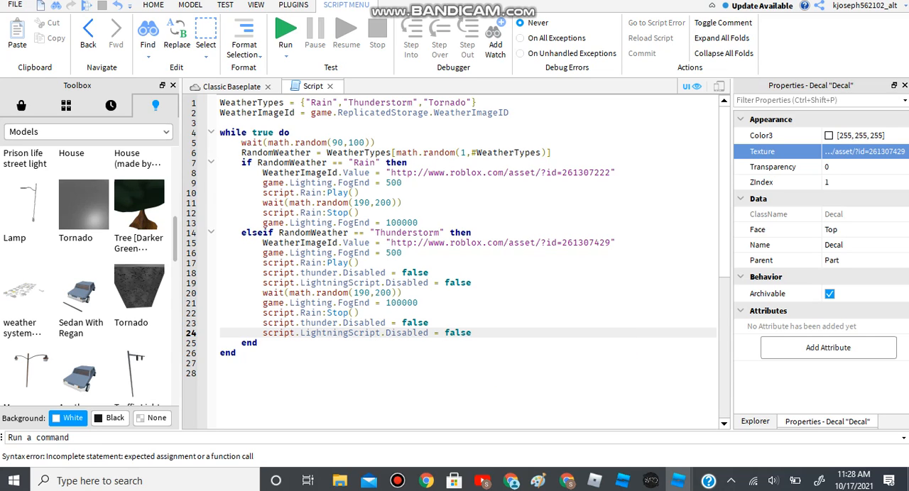
drag(472, 333, 241, 233)
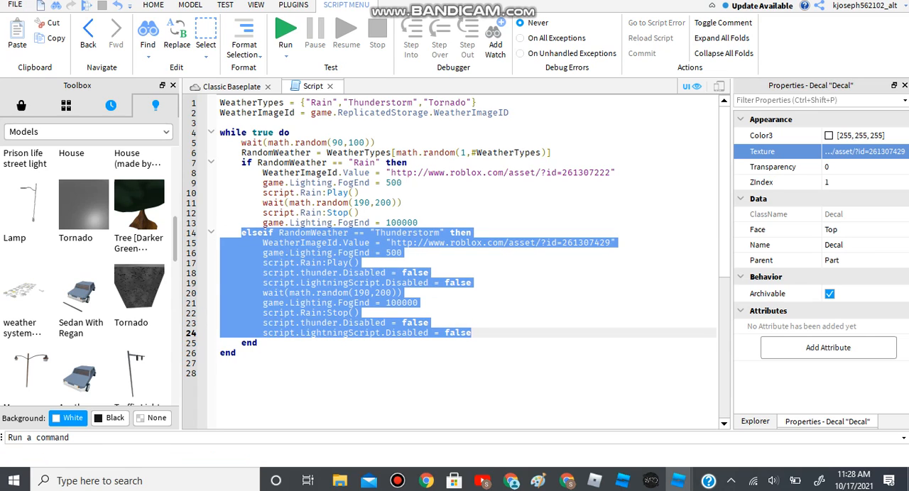
Paste a copy of the Thunderstorm branch below it.
key(ctrl+c)
click(471, 333)
key(Return)
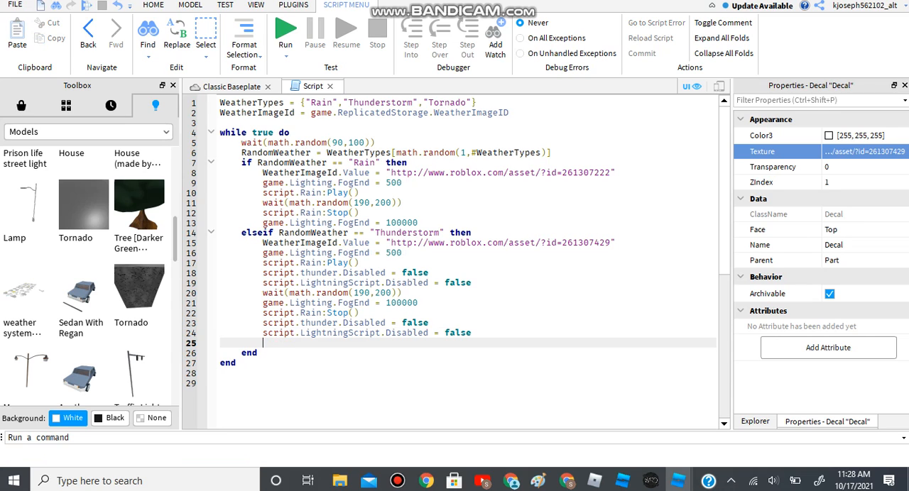
right_click(241, 343)
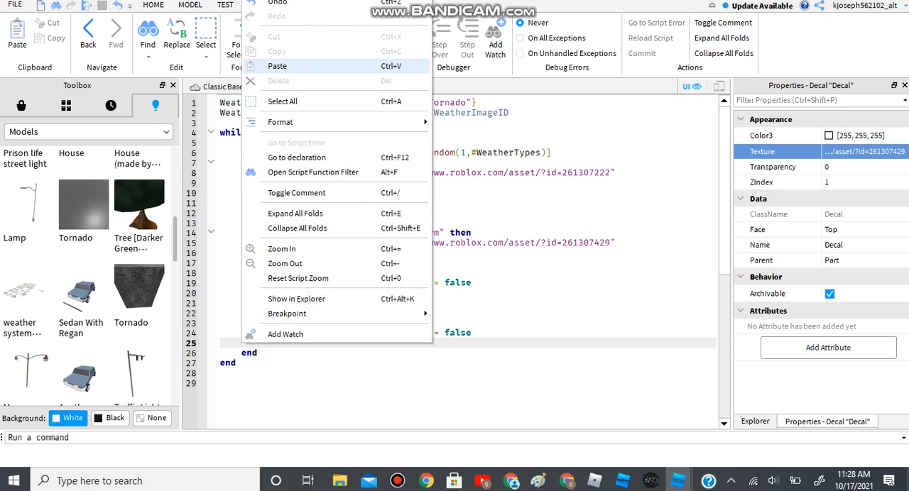
click(298, 67)
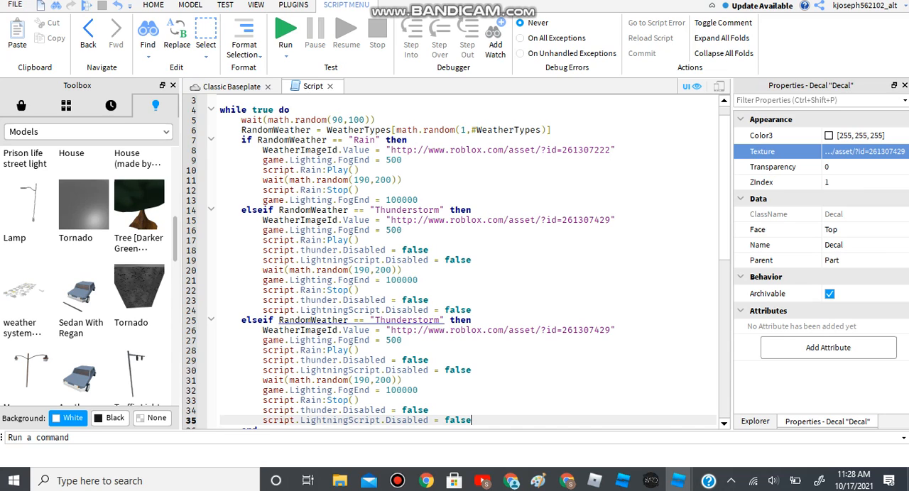
Rename the copy to Tornado and add lines cloning Tornado and Cloud from ServerStorage and destroying them.
double_click(407, 320)
text(To)
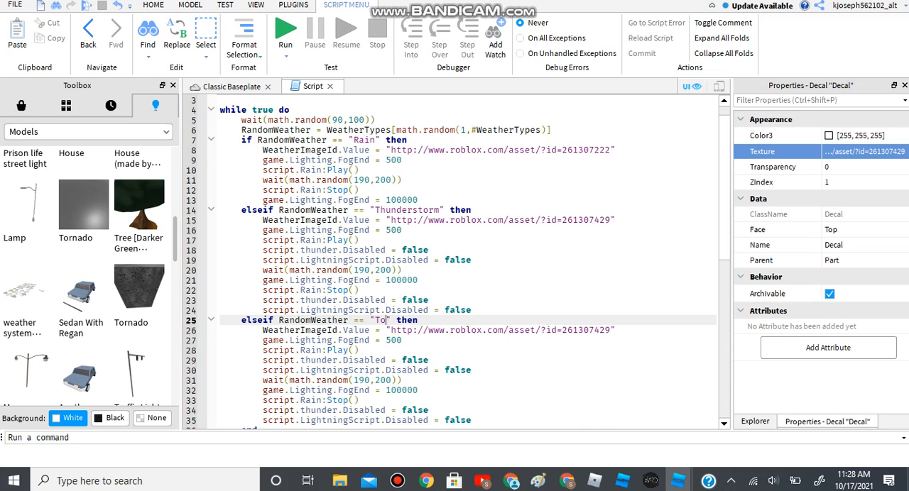
text(rnado)
scroll(469, 284, down, 3)
click(398, 260)
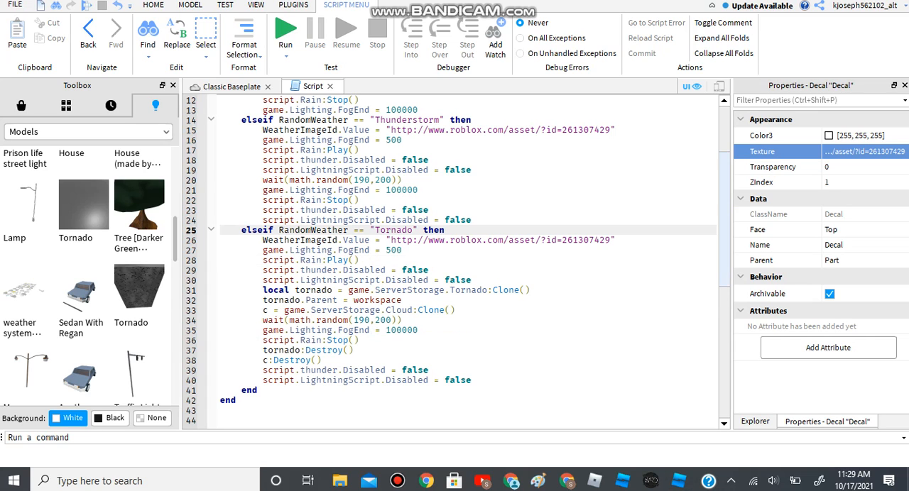
scroll(469, 284, down, 2)
scroll(469, 284, up, 3)
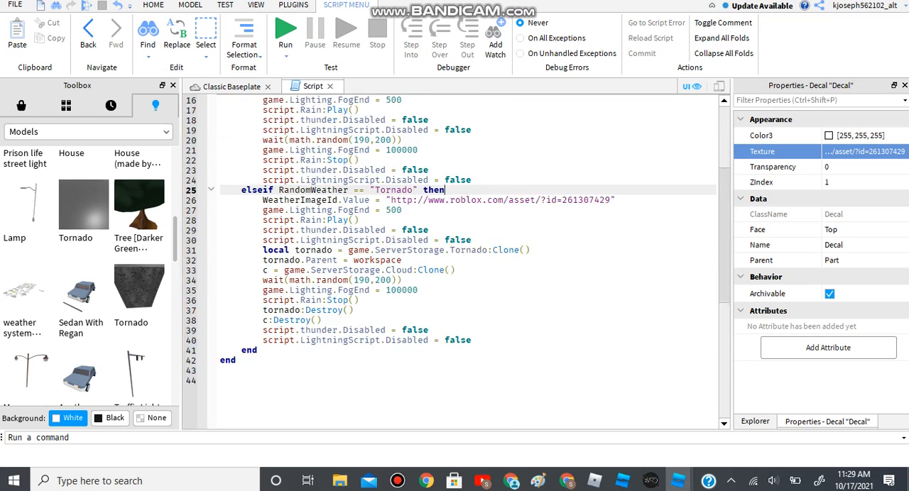
scroll(468, 284, down, 2)
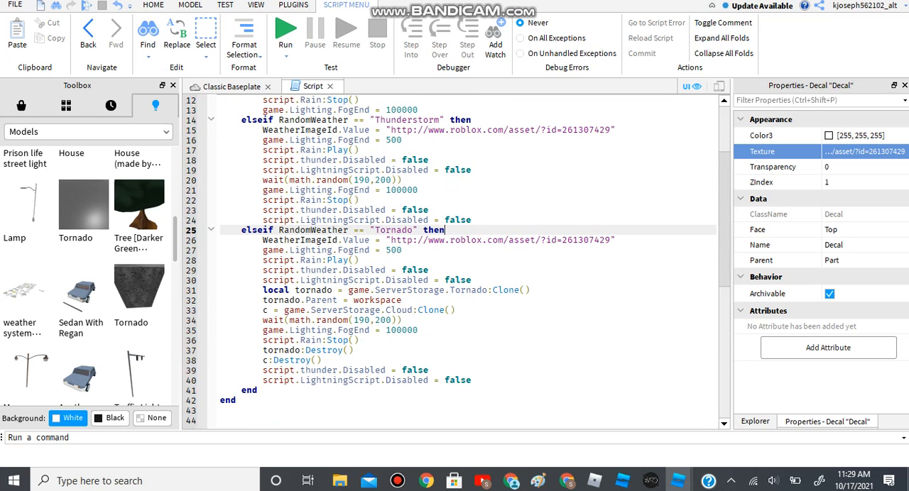
Show the baseplate scene's Explorer hierarchy with LightningSounds and StarterGui collapsed.
click(232, 86)
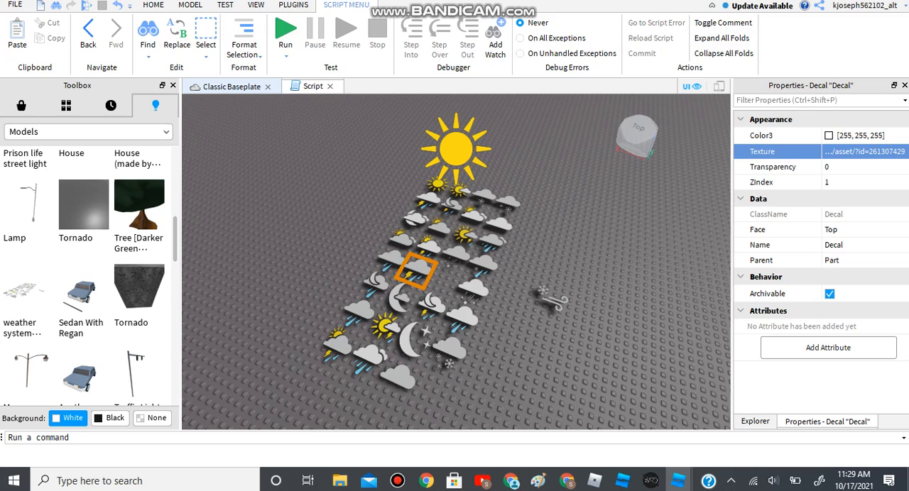
click(755, 421)
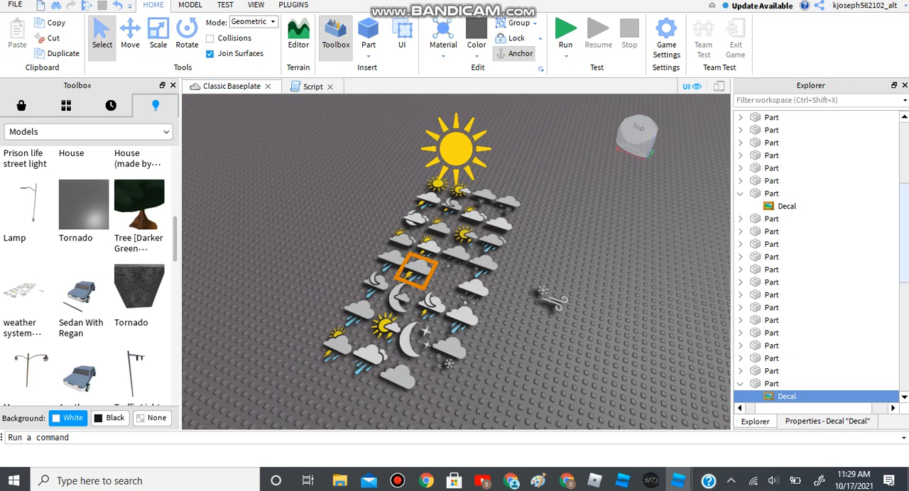
scroll(816, 270, down, 5)
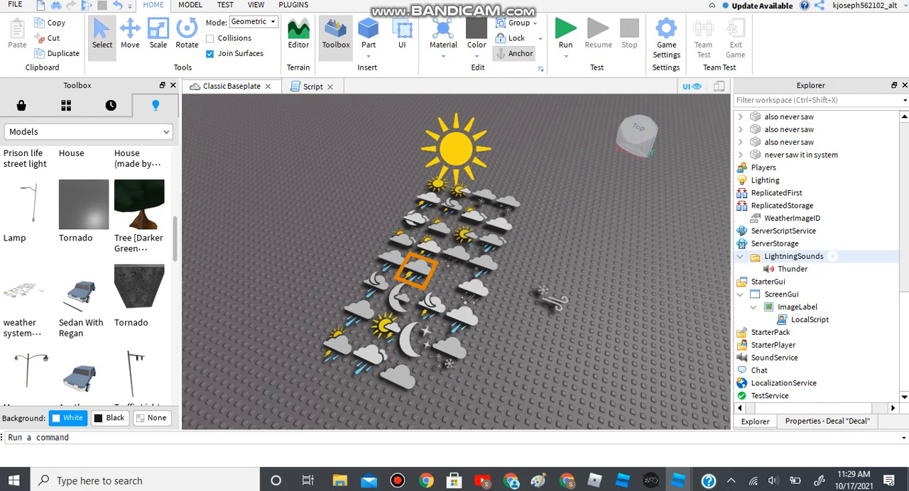
click(756, 256)
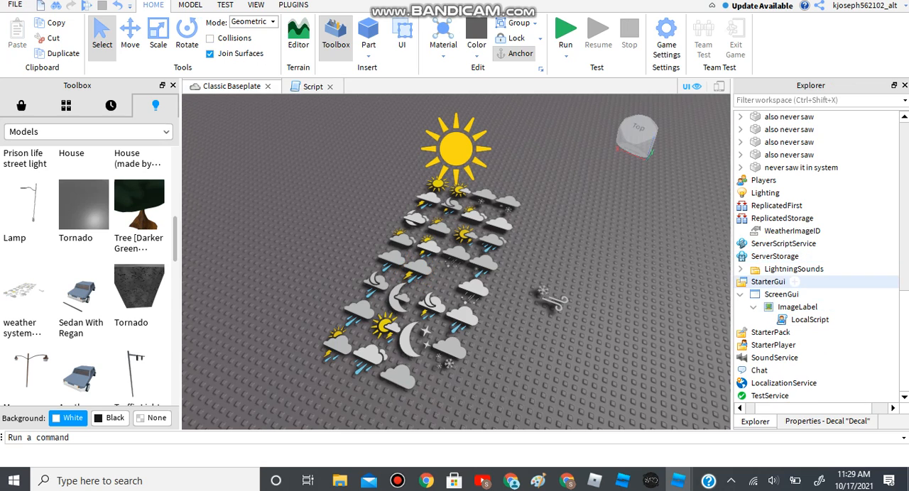
double_click(768, 281)
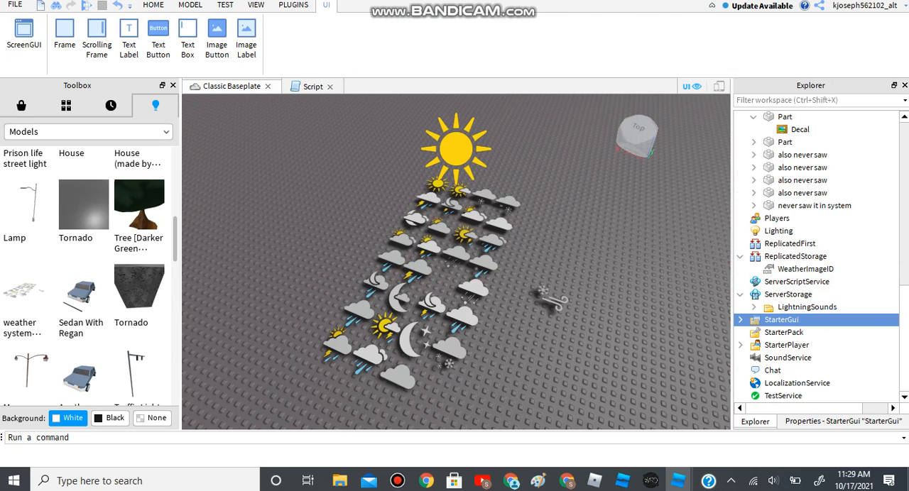
click(454, 270)
scroll(455, 270, down, 6)
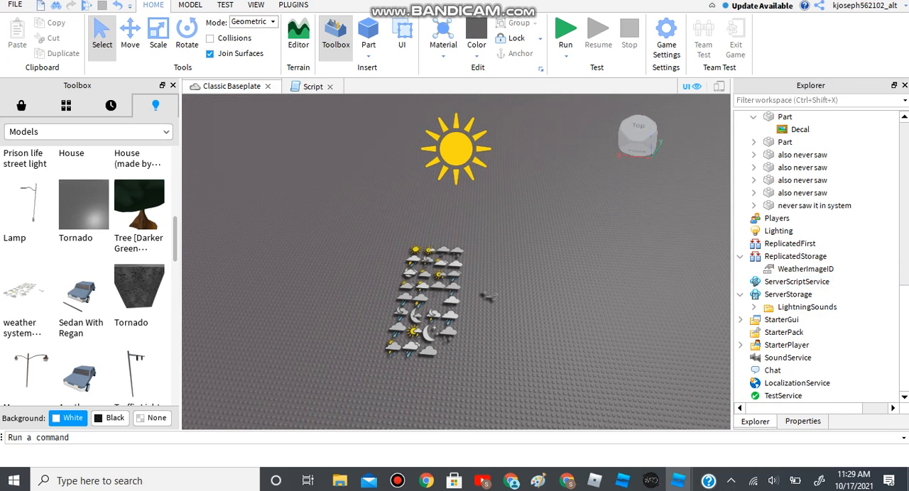
Box-select and delete the weather icon parts, then orbit around the empty baseplate.
drag(379, 205, 588, 421)
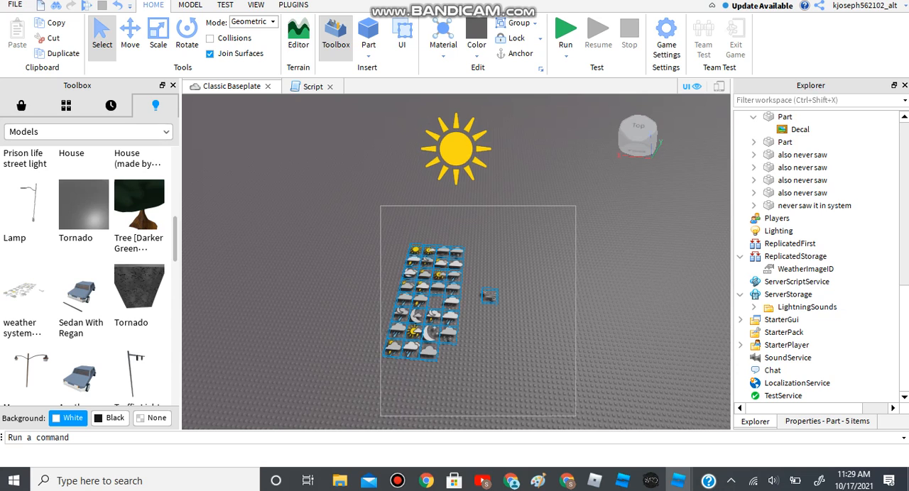
key(Delete)
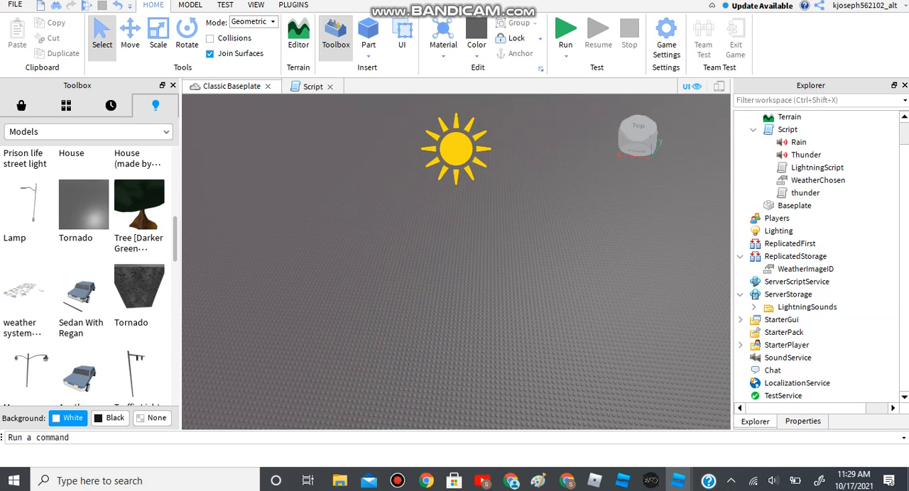
right_drag(490, 298, 497, 412)
mouse_move(454, 355)
right_down()
mouse_move(454, 248)
mouse_move(454, 334)
right_up()
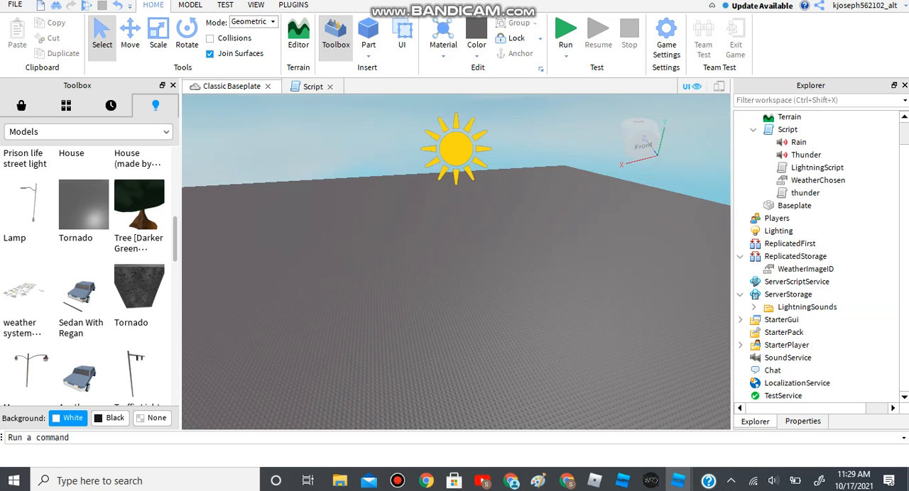